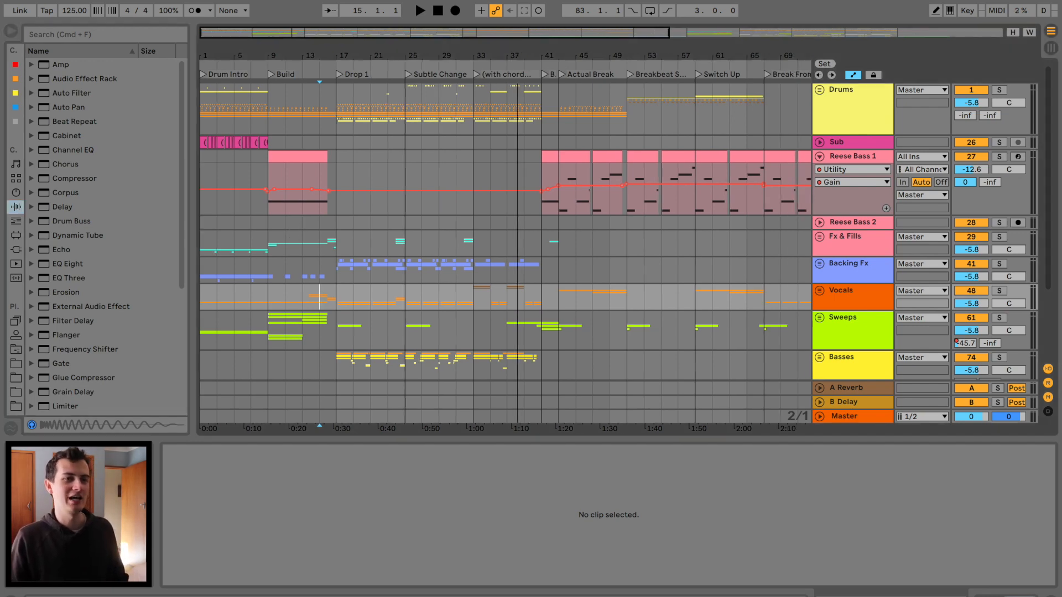
Look over the song arrangement and play the Break section from bar 41 into the Actual Break
key(w)
drag(452, 57, 429, 271)
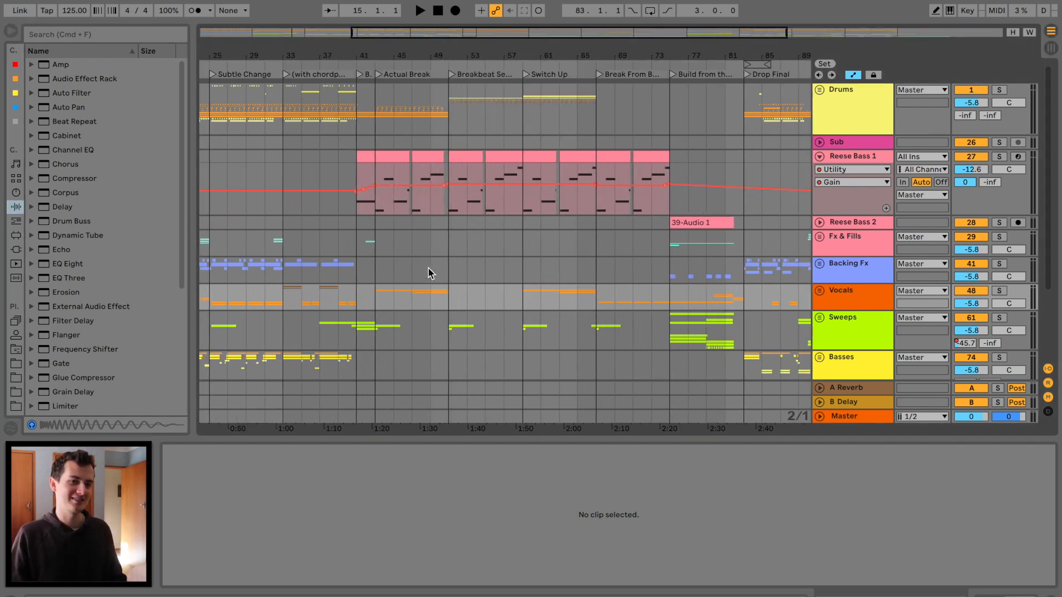
click(376, 299)
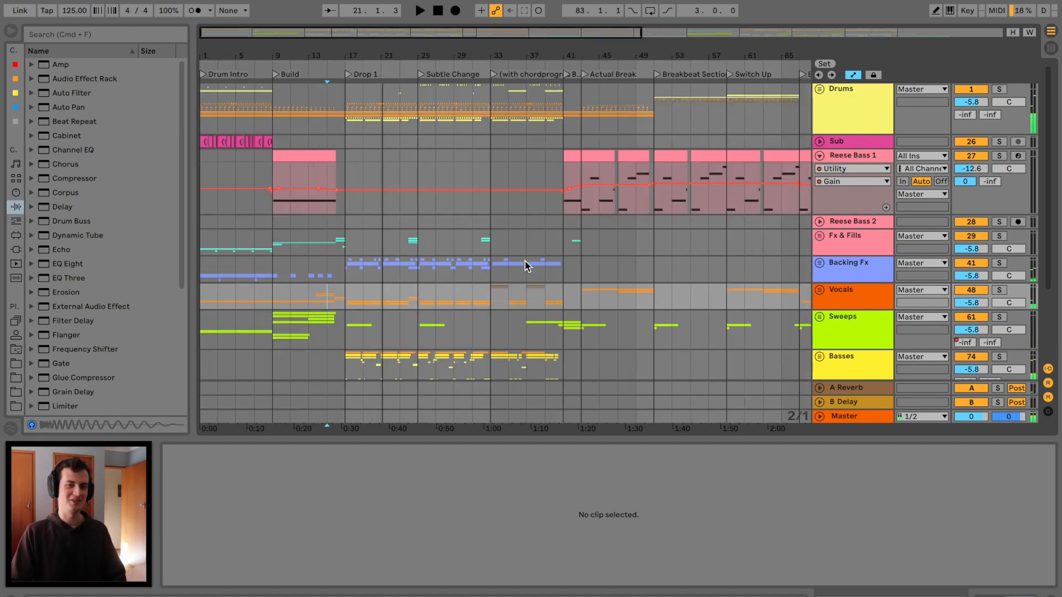
click(526, 263)
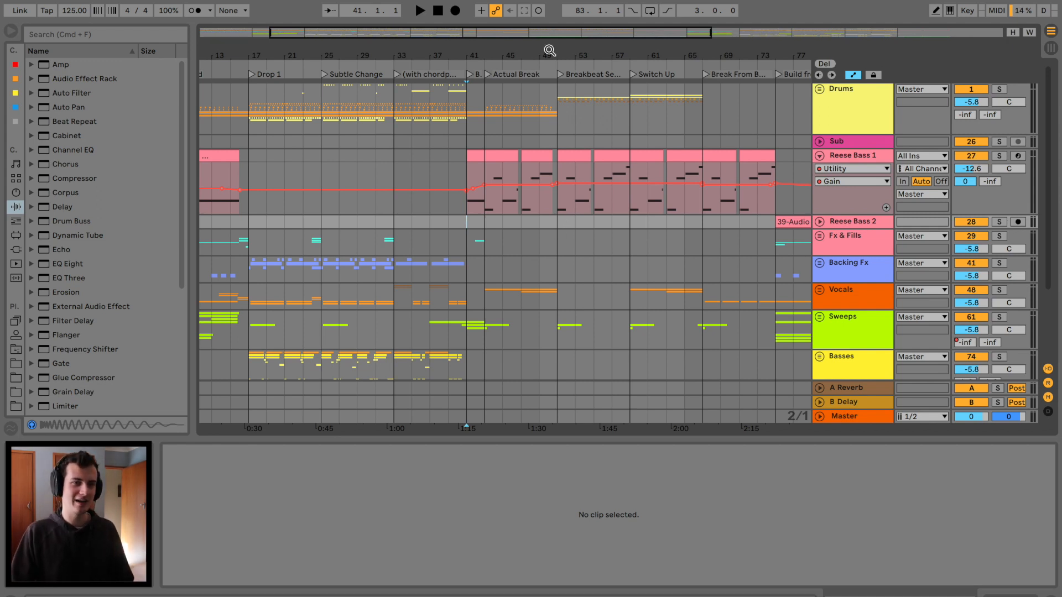
drag(548, 51, 549, 62)
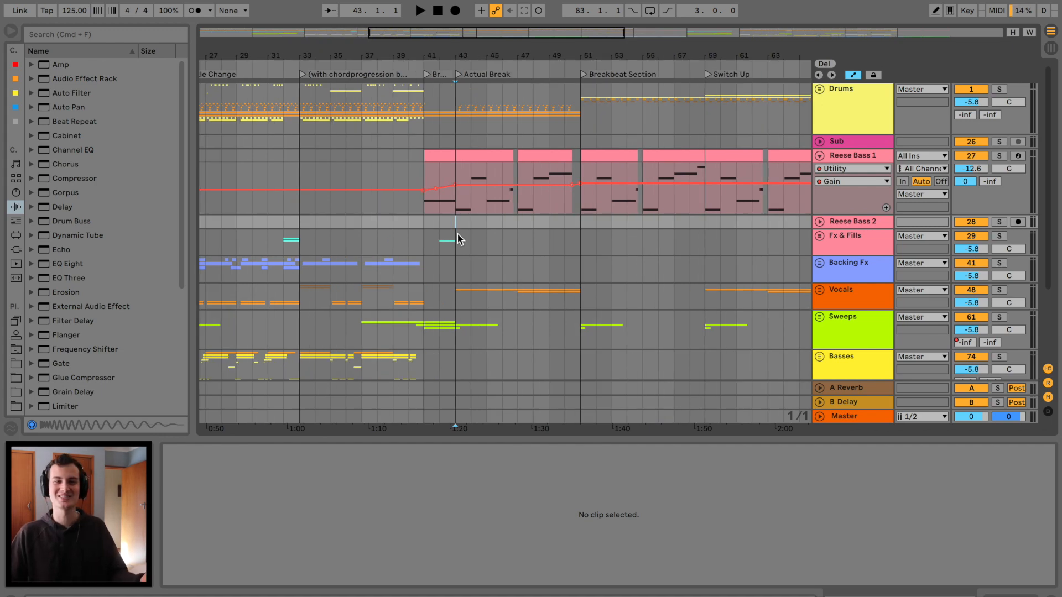
key(space)
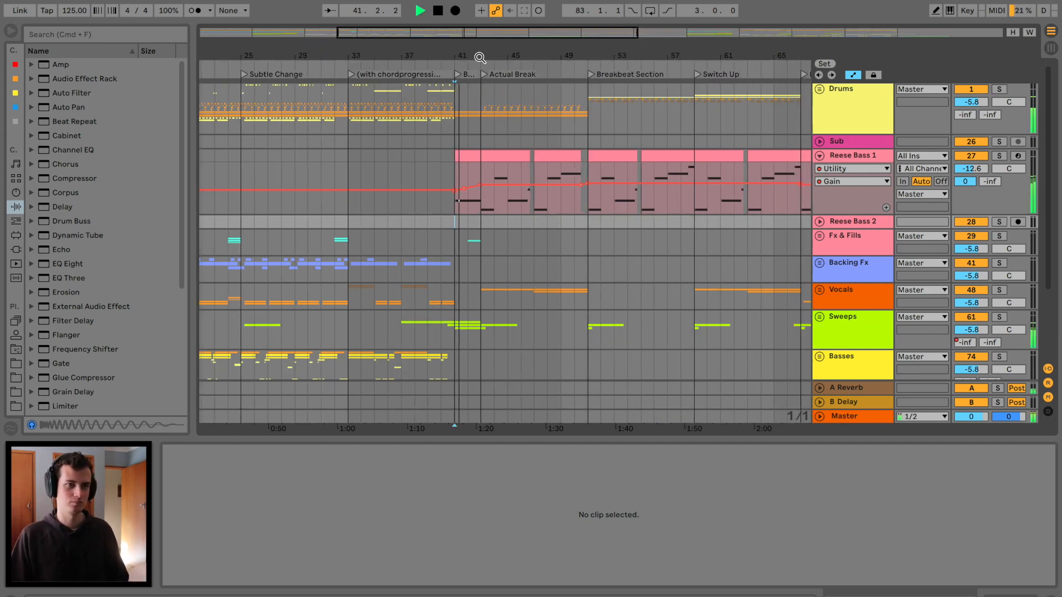
mouse_move(479, 58)
mouse_down()
mouse_move(479, 110)
mouse_move(479, 56)
mouse_up()
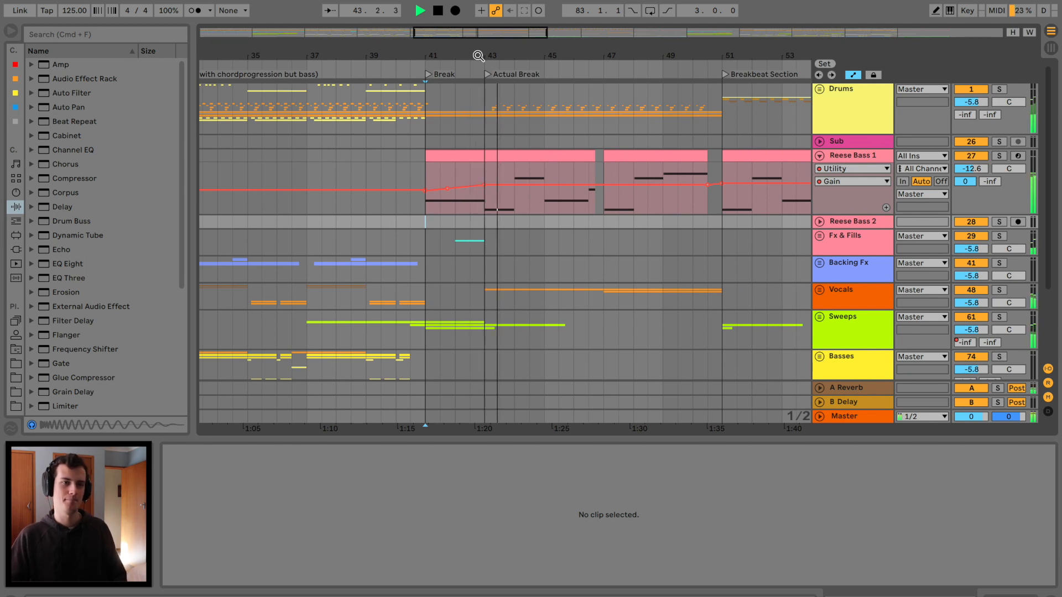
drag(478, 56, 478, 46)
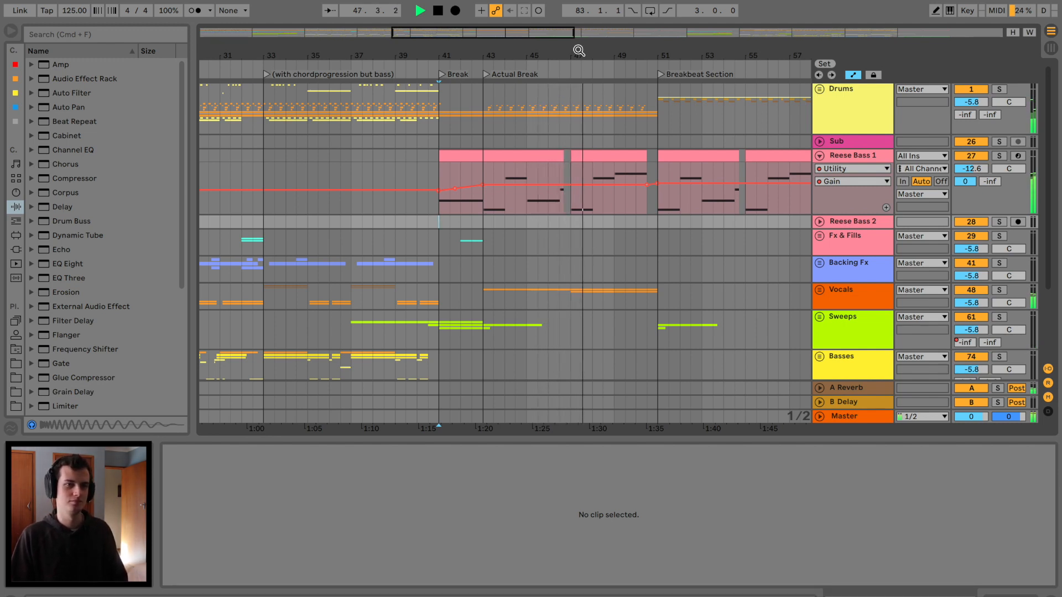
key(space)
Set the playback position to the start of the Actual Break at bar 43 and unfold the Sweeps group
click(483, 231)
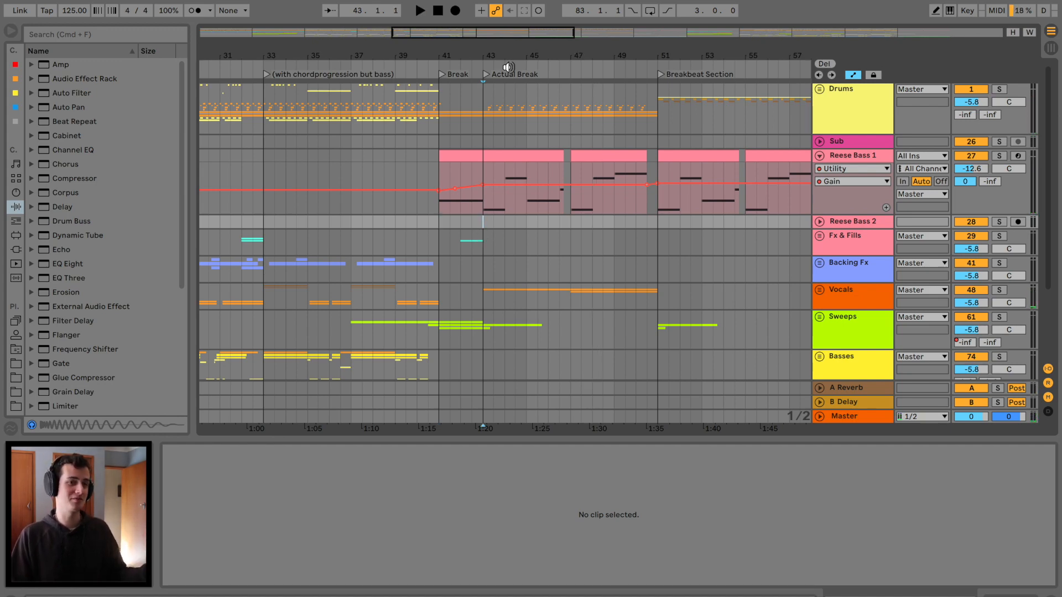
drag(514, 58, 514, 89)
scroll(608, 106, down, 2)
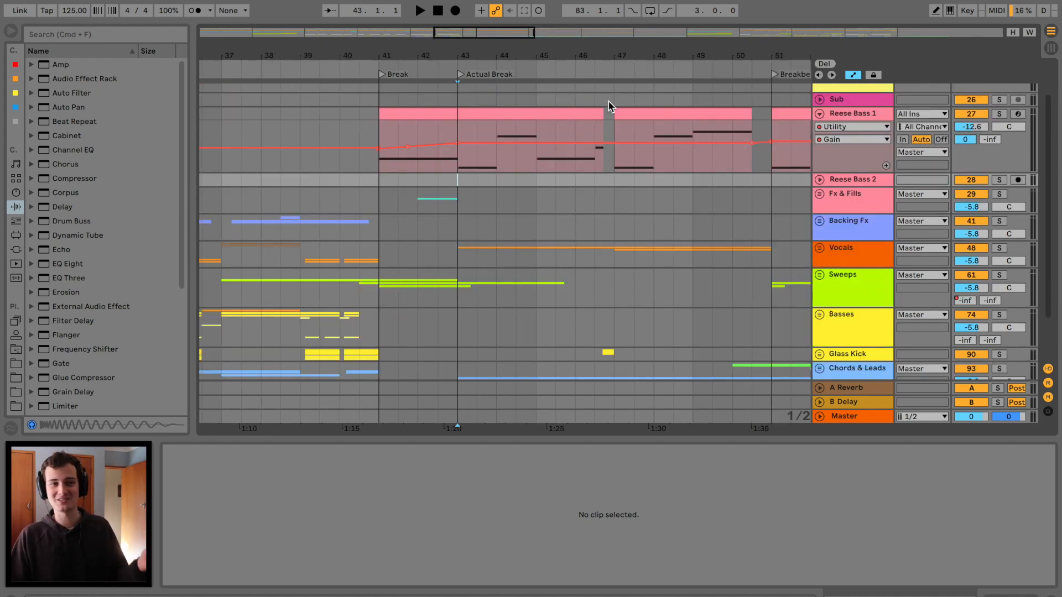
drag(630, 52, 624, 58)
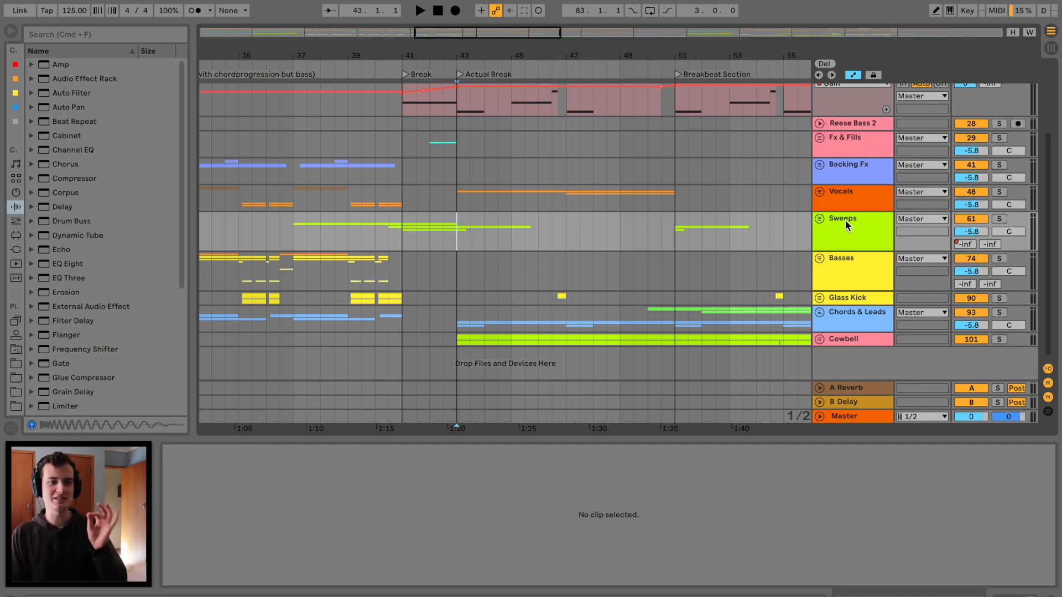
click(820, 218)
scroll(526, 256, down, 3)
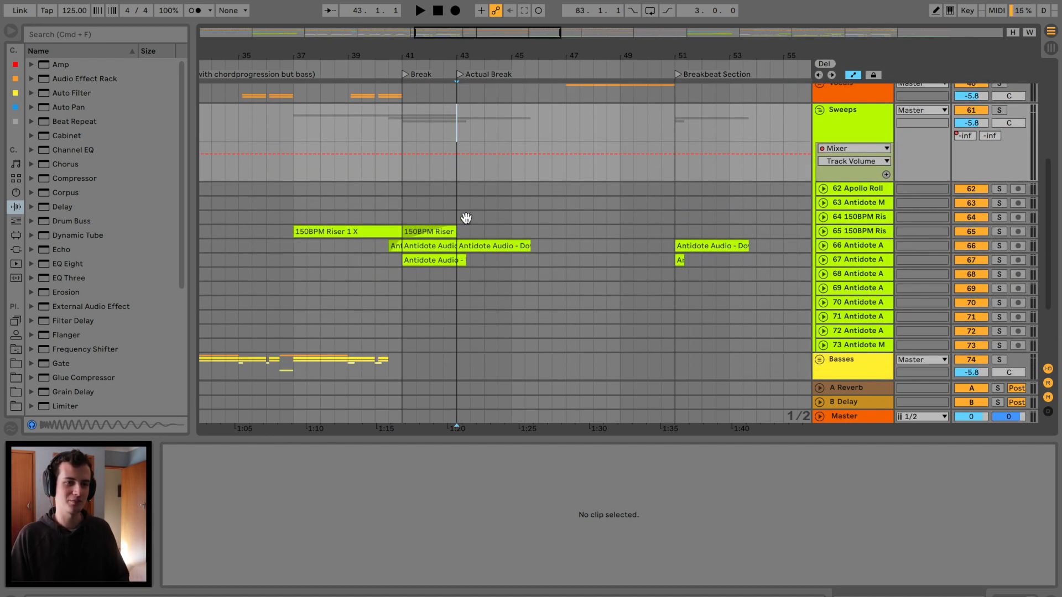
Solo track 66, audition its Downsweep 09 clip at the start of the Actual Break, and unfold that track
click(487, 245)
drag(504, 46, 534, 178)
click(995, 246)
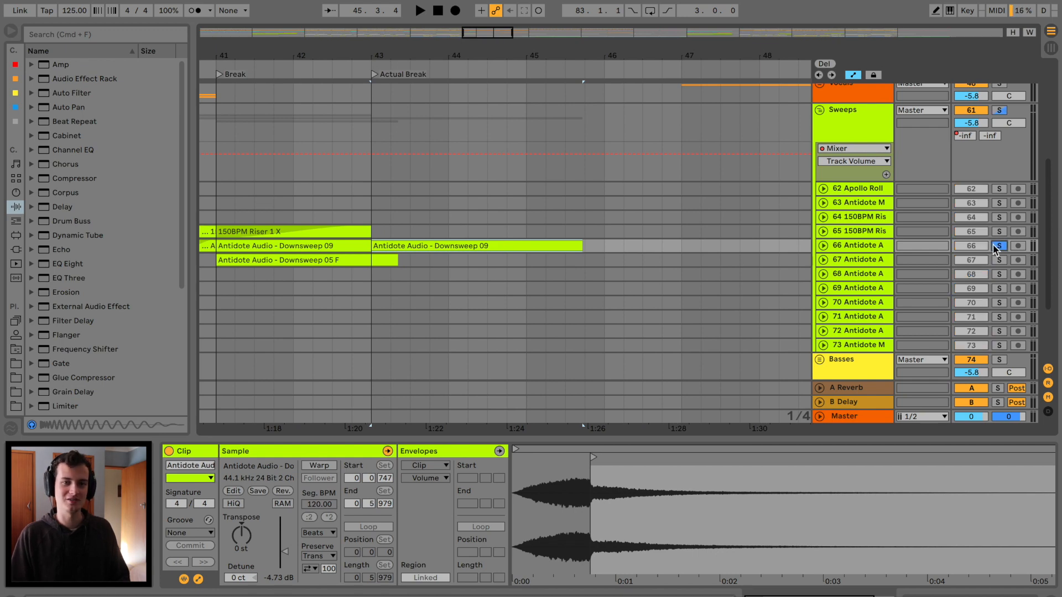
key(space)
click(823, 246)
drag(557, 43, 558, 4)
key(space)
Copy the 150BPM Riser clip that precedes the Break to bars 47–51, ending at the Breakbeat Section, and unfold its track
drag(642, 40, 641, 128)
click(260, 232)
drag(260, 233, 641, 233)
click(823, 231)
scroll(416, 189, down, 5)
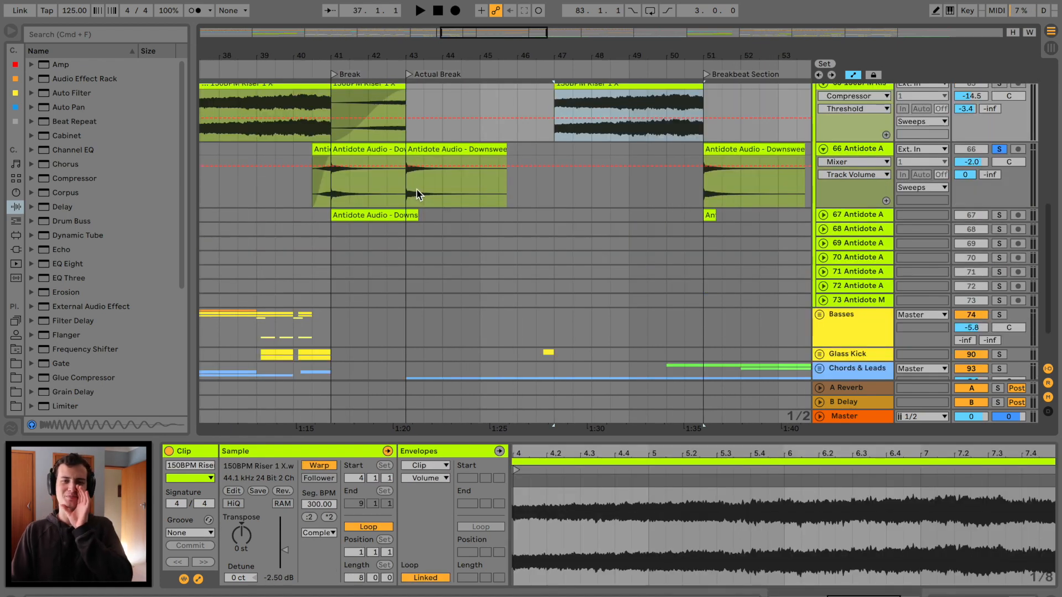
Extend the copied riser's start back to bar 44 and add a long fade-in that builds toward bar 51
click(412, 193)
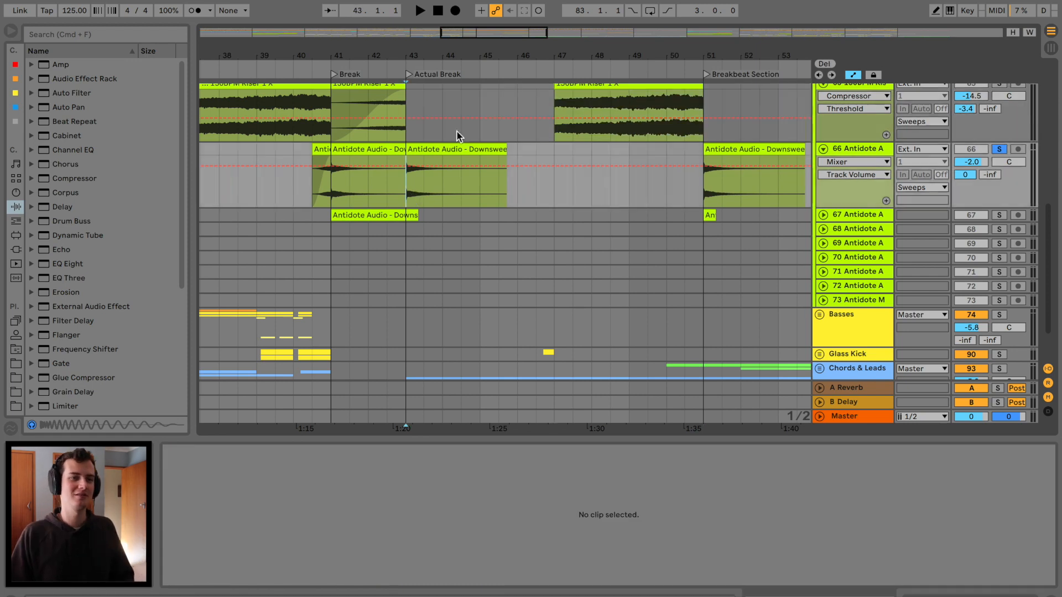
drag(486, 58, 486, 36)
scroll(506, 165, up, 3)
key(space)
drag(533, 145, 442, 200)
key(space)
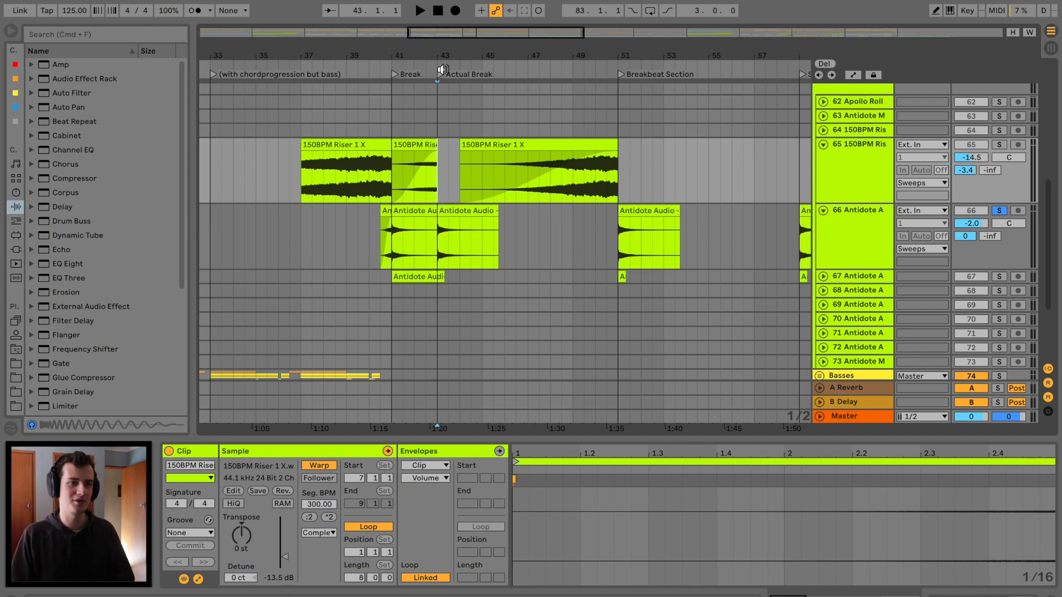
Place a short 120BPM sample with a fade-out at bar 43 on a new soloed track beneath the downsweep track
drag(435, 54, 439, 78)
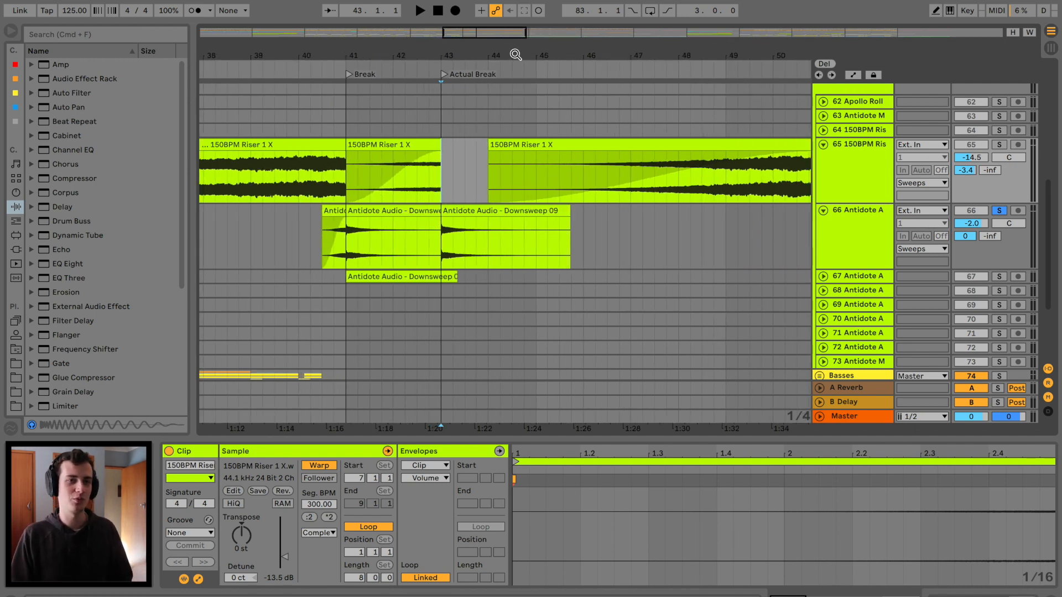
drag(516, 54, 515, 28)
scroll(426, 244, down, 3)
scroll(426, 244, left, 2)
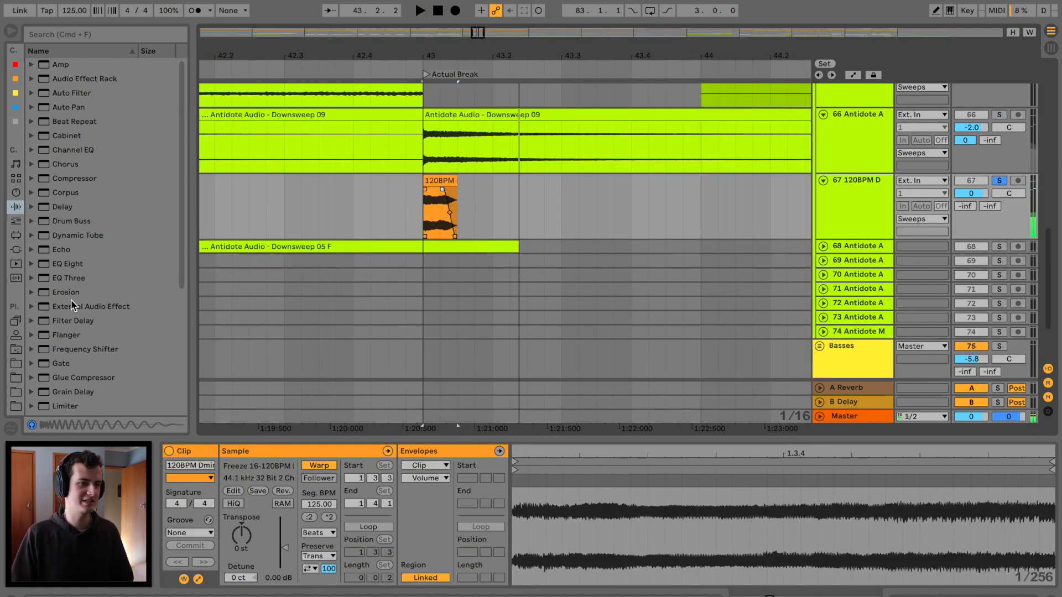
Add the Ballad Reverb to the 120BPM sample's track, with Dry/Wet at 100% and Decay Time at 30.4 s, and play it
scroll(71, 300, down, 5)
click(72, 323)
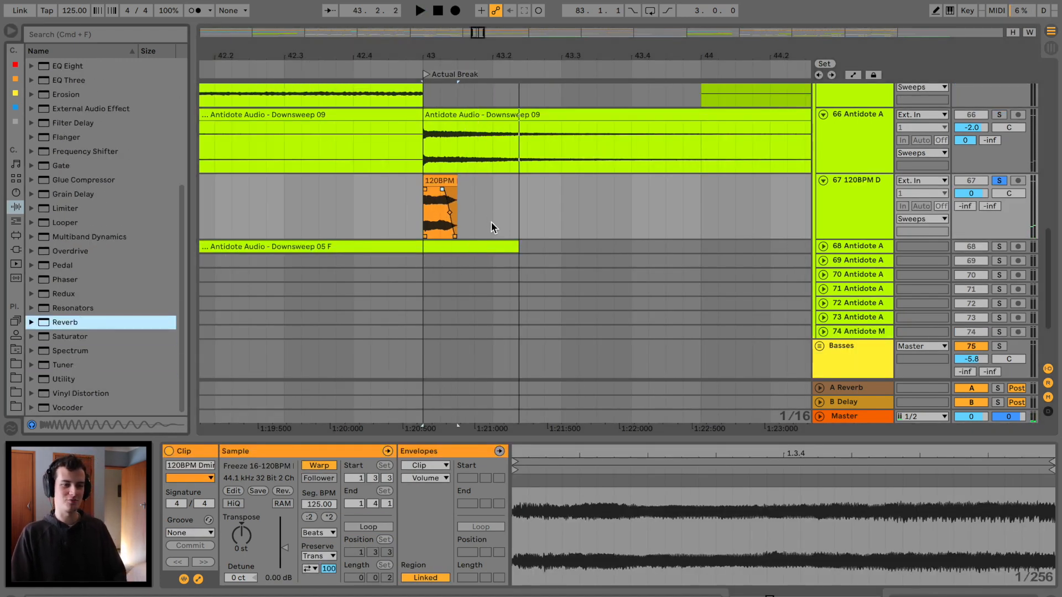
key(shift+Tab)
drag(522, 566, 522, 497)
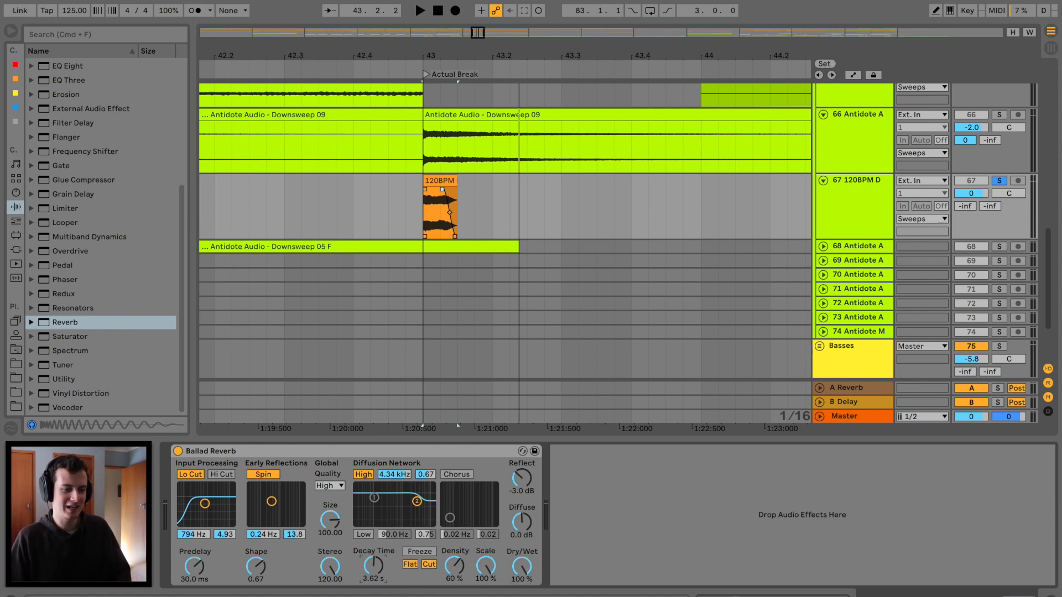
key(space)
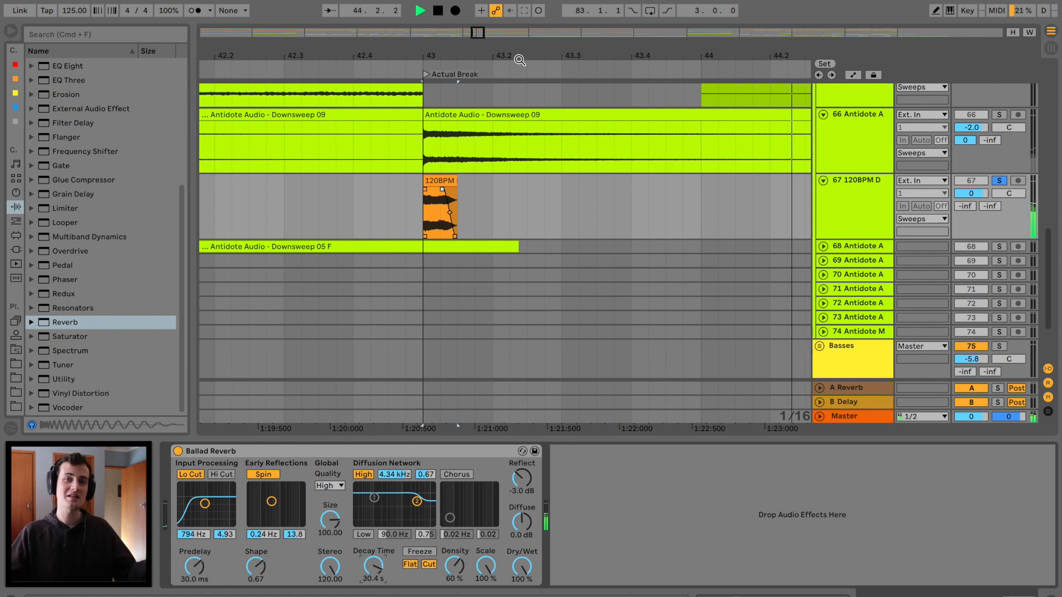
Audition the reverb tail from bar 43, turn off solo on the 120BPM track and lower its volume to -2.6 dB
drag(517, 56, 517, 11)
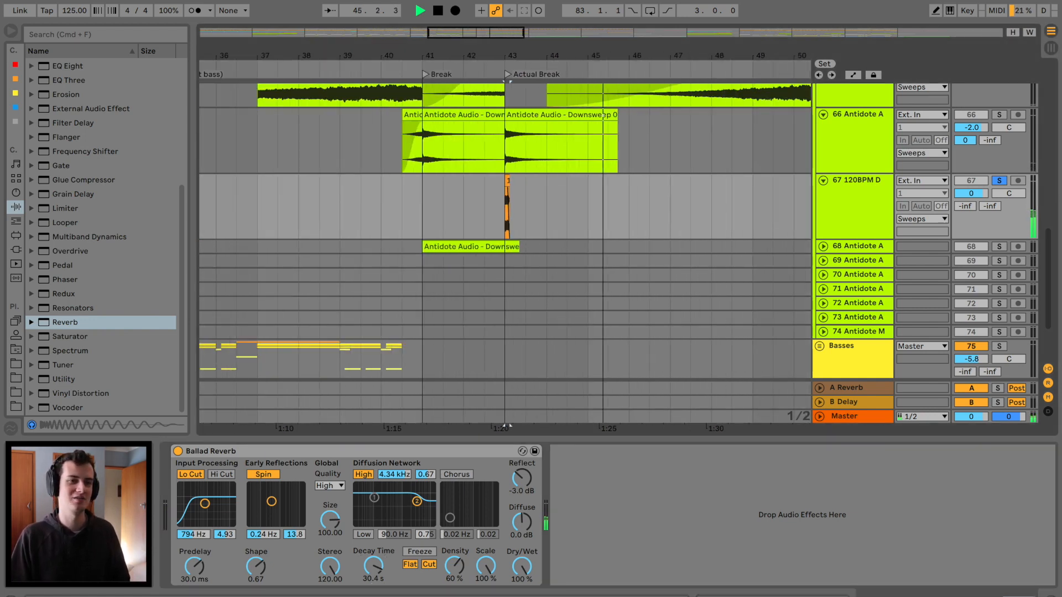
click(509, 209)
scroll(509, 210, right, 1)
scroll(508, 211, right, 3)
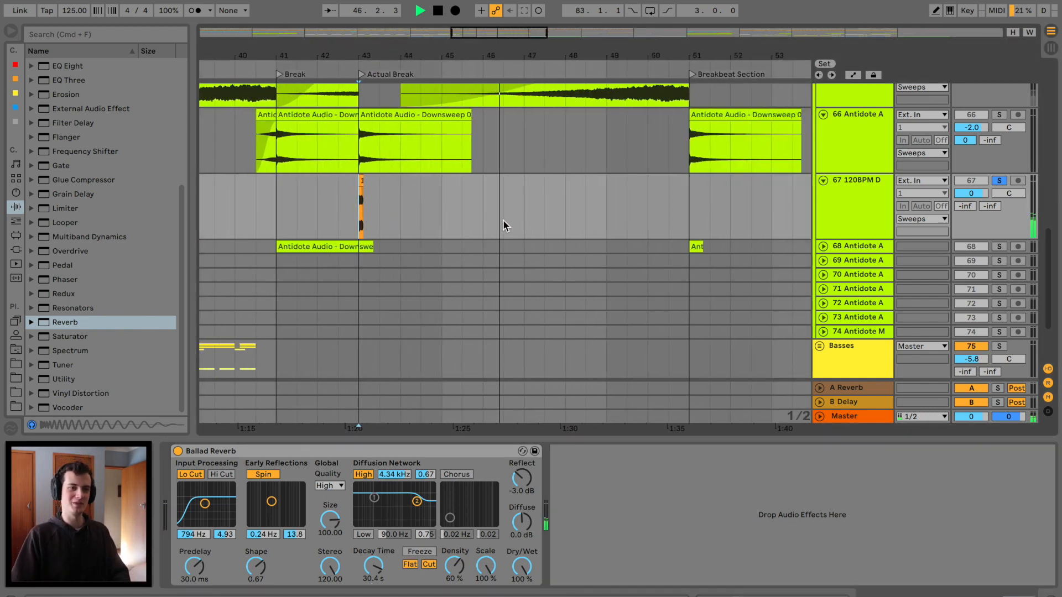
key(space)
click(998, 181)
drag(971, 199, 970, 207)
key(space)
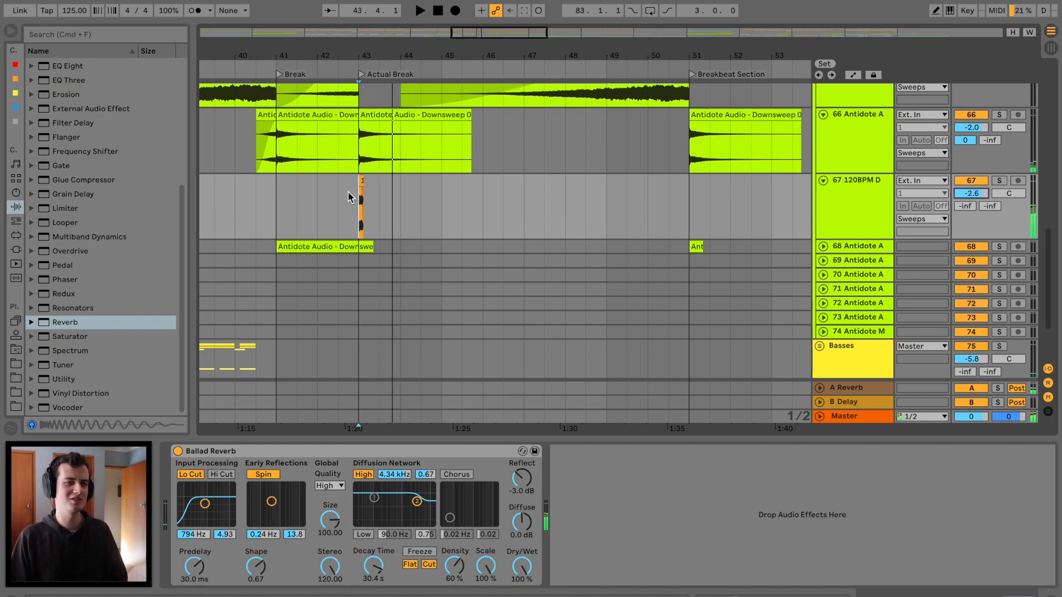
Play the faded riser from about bar 48 into the Breakbeat Section and select its clip for inspection
scroll(354, 195, up, 3)
scroll(353, 196, left, 1)
click(625, 165)
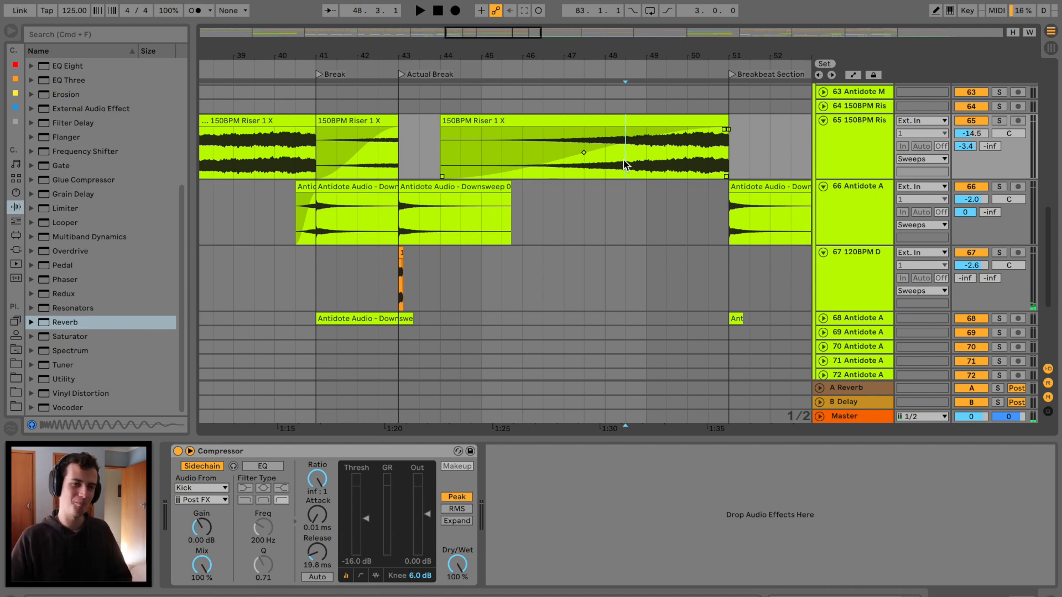
key(space)
scroll(624, 158, right, 3)
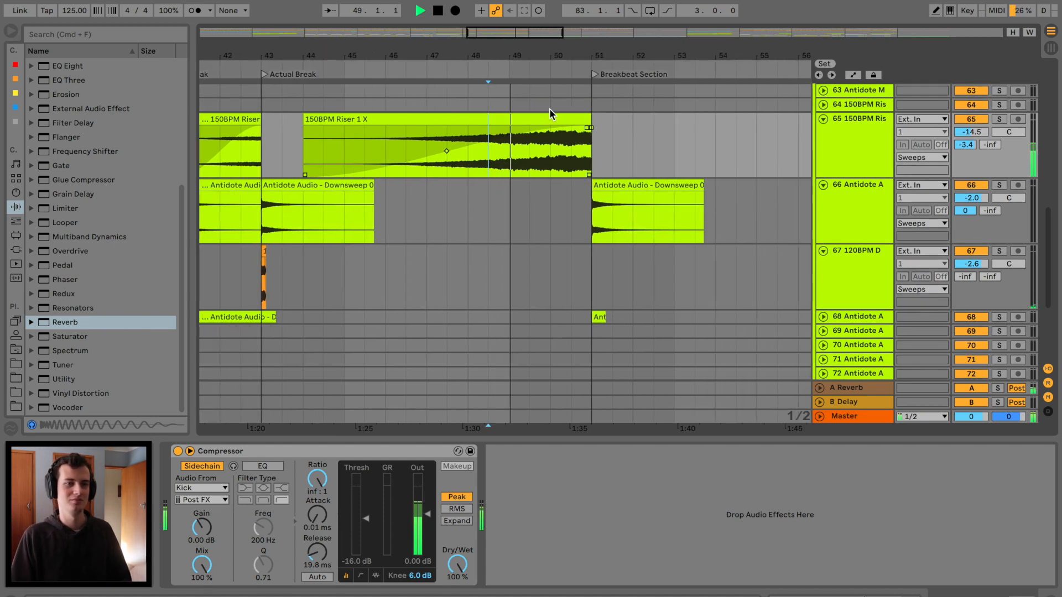
click(547, 114)
double_click(547, 114)
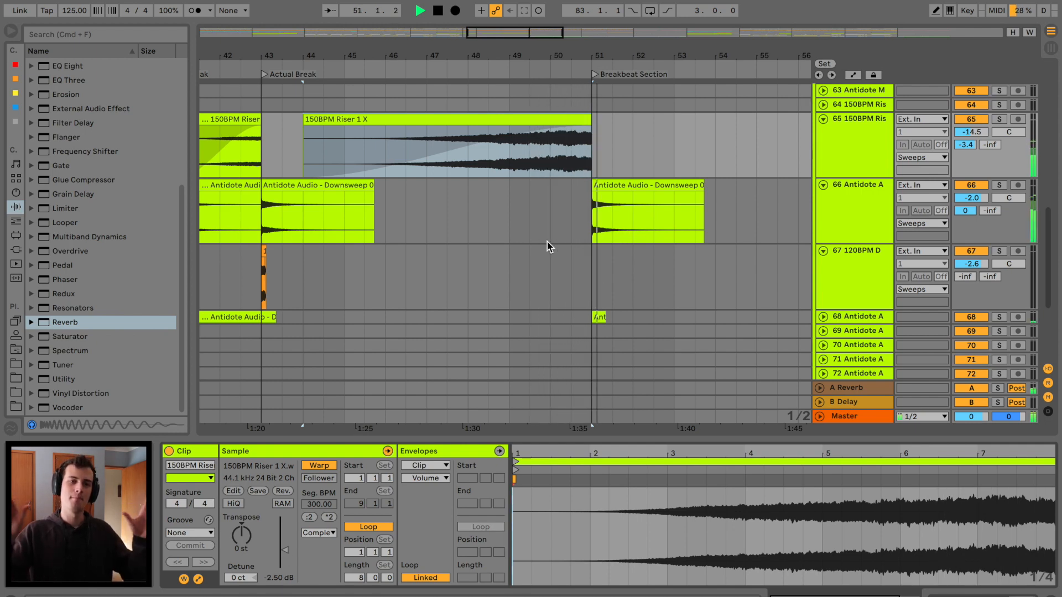
Insert a new audio track under the 120BPM track, holding a short Antidote sample at bar 43 and a Ballad Reverb
drag(552, 53, 552, 21)
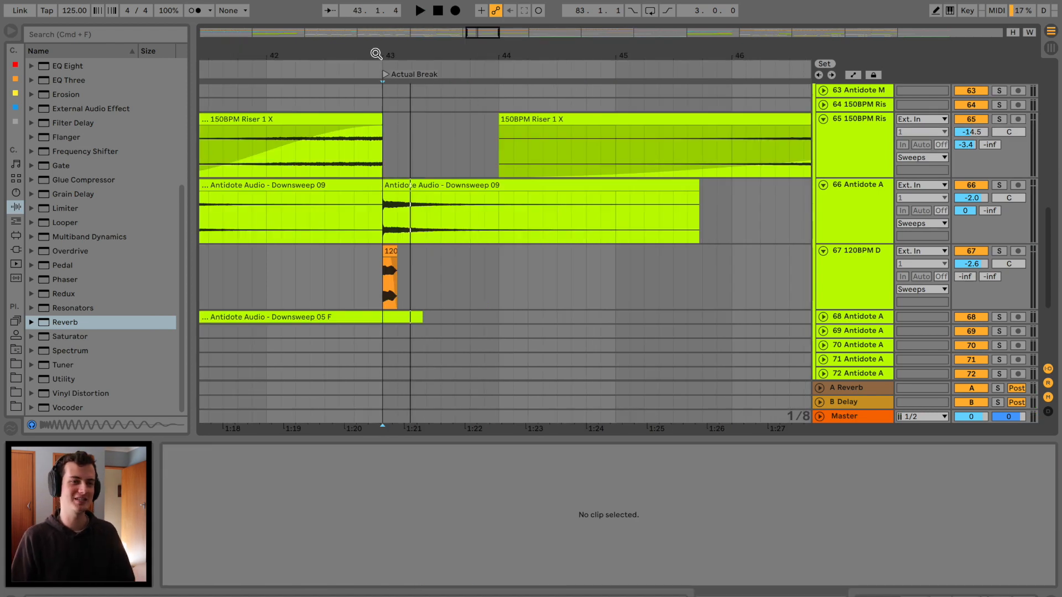
drag(376, 53, 401, 185)
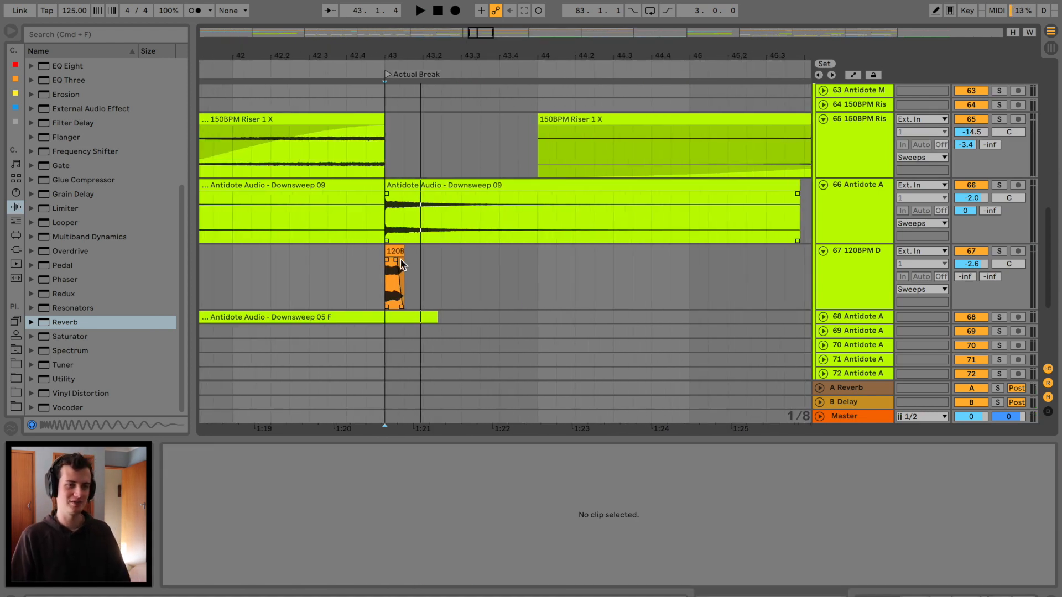
click(870, 279)
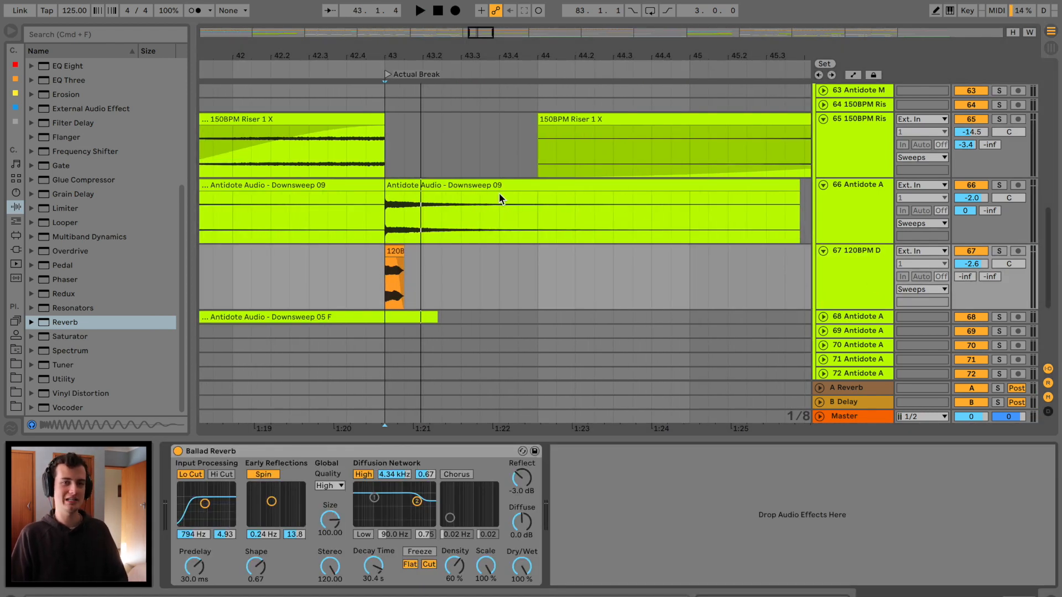
drag(451, 57, 451, 19)
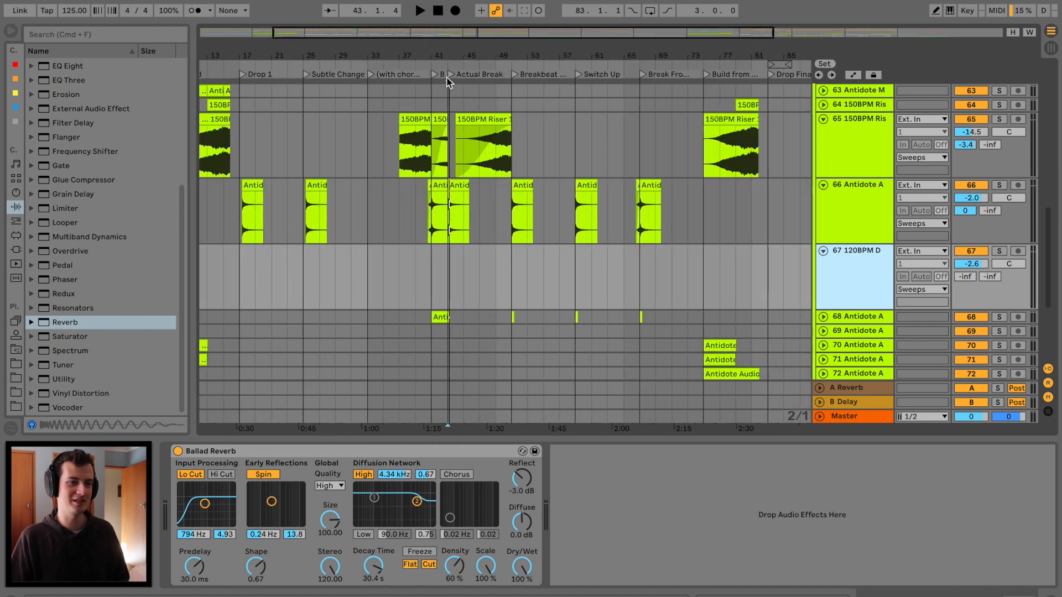
scroll(410, 201, left, 5)
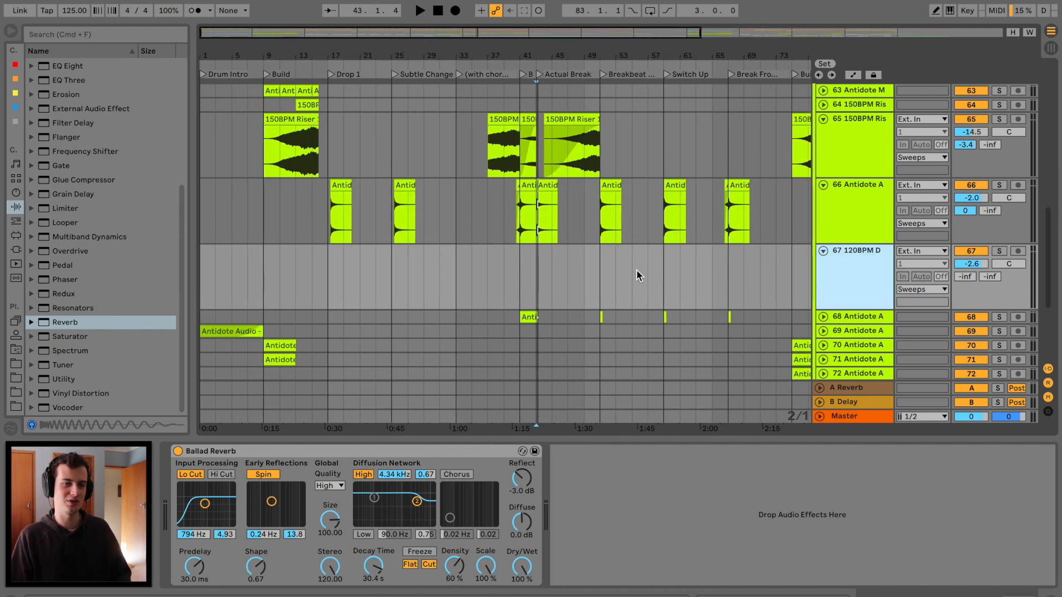
key(super+t)
scroll(613, 266, up, 6)
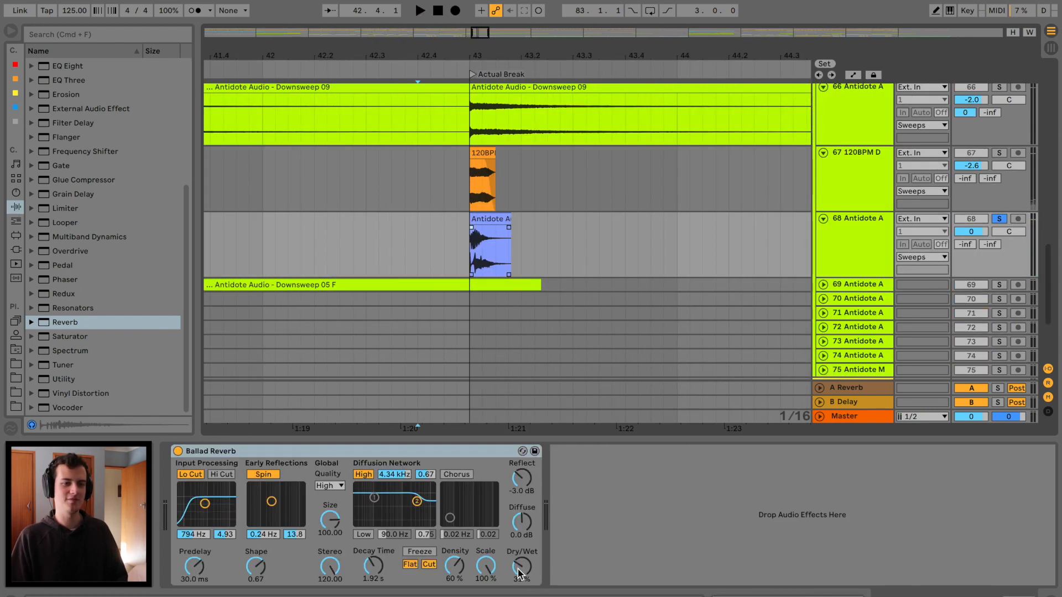
Set the new sample's reverb to 14.7 s decay and 100% Dry/Wet, and raise its input low cut to 4.32 kHz
drag(376, 577, 376, 547)
key(space)
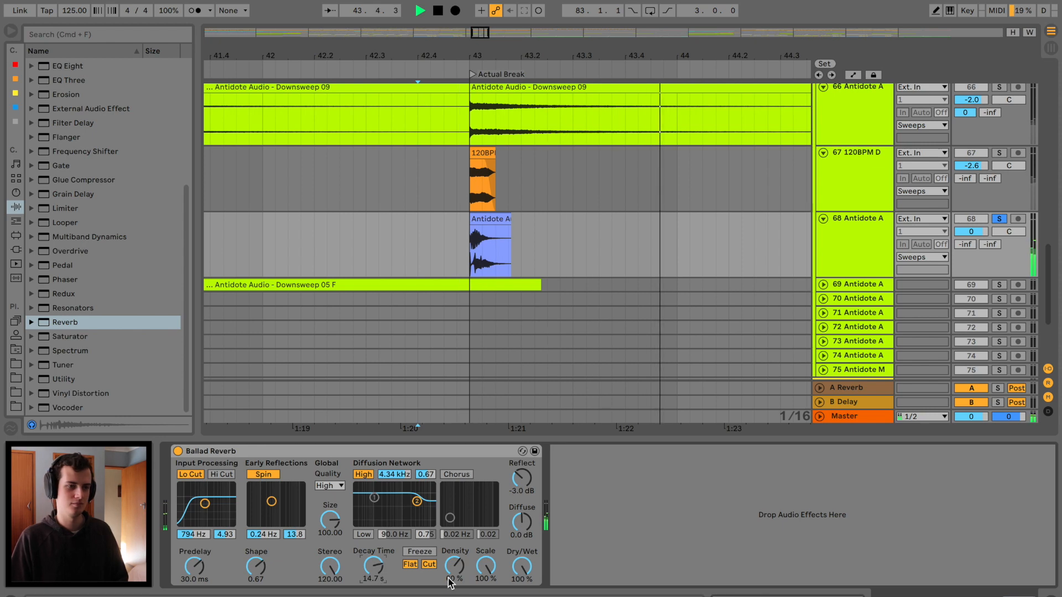
key(space)
drag(205, 503, 219, 506)
key(space)
Insert a Delay ahead of the Ballad Reverb on track 68
scroll(70, 220, up, 5)
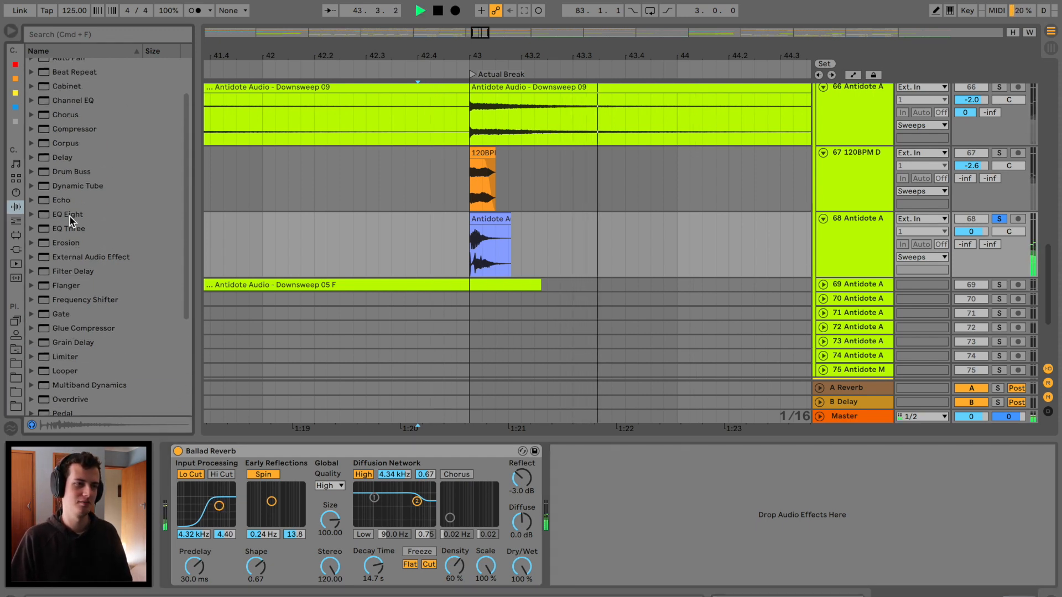
key(space)
drag(62, 157, 196, 512)
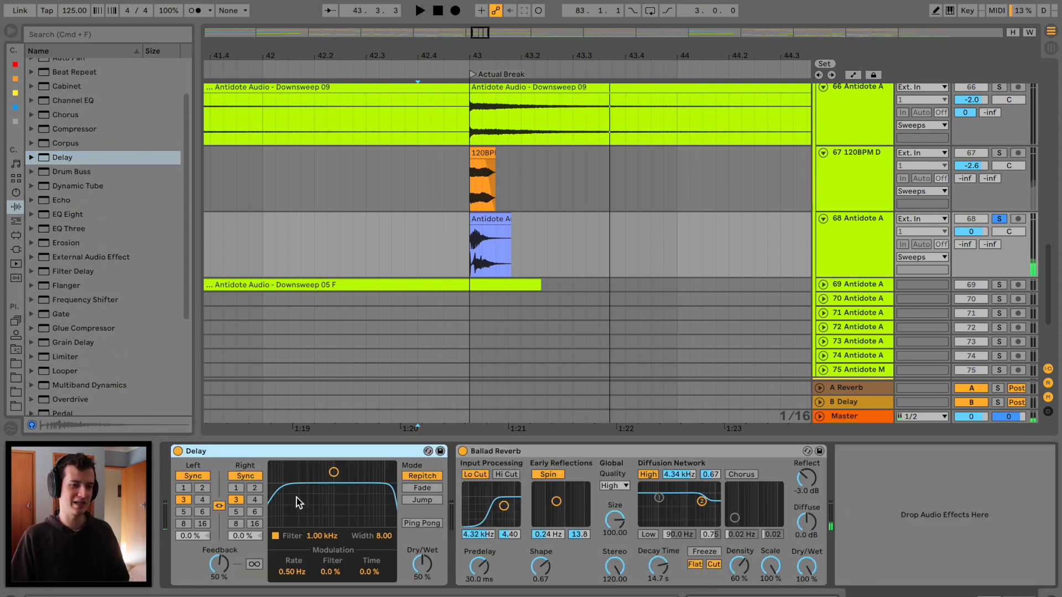
Set the Delay on track 68 to 4 sixteenths with 36% Dry/Wet and turn on Ping Pong while auditioning the sample
click(256, 500)
key(space)
drag(422, 564, 422, 576)
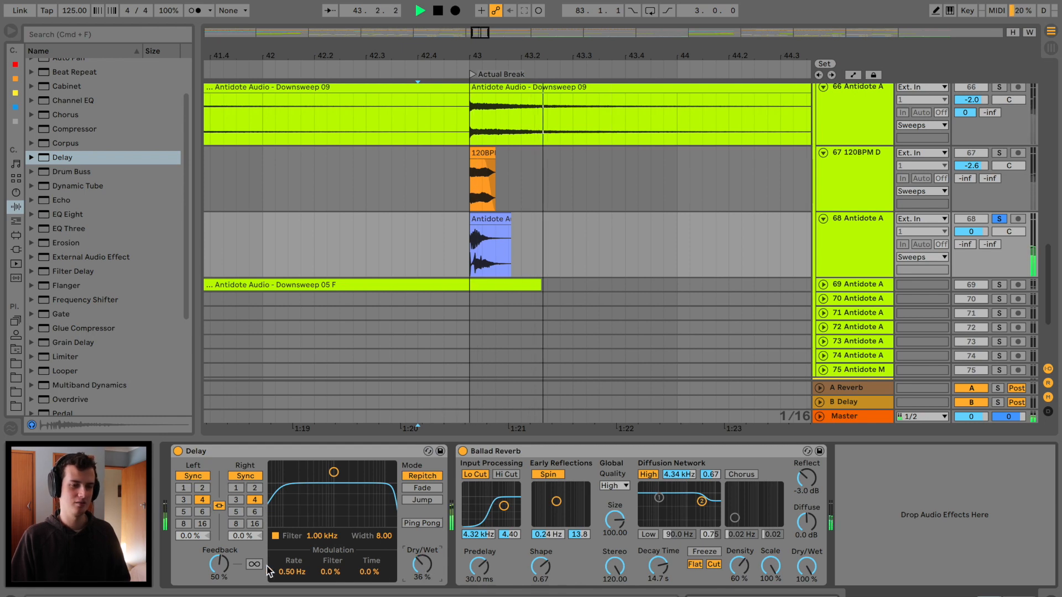
click(422, 523)
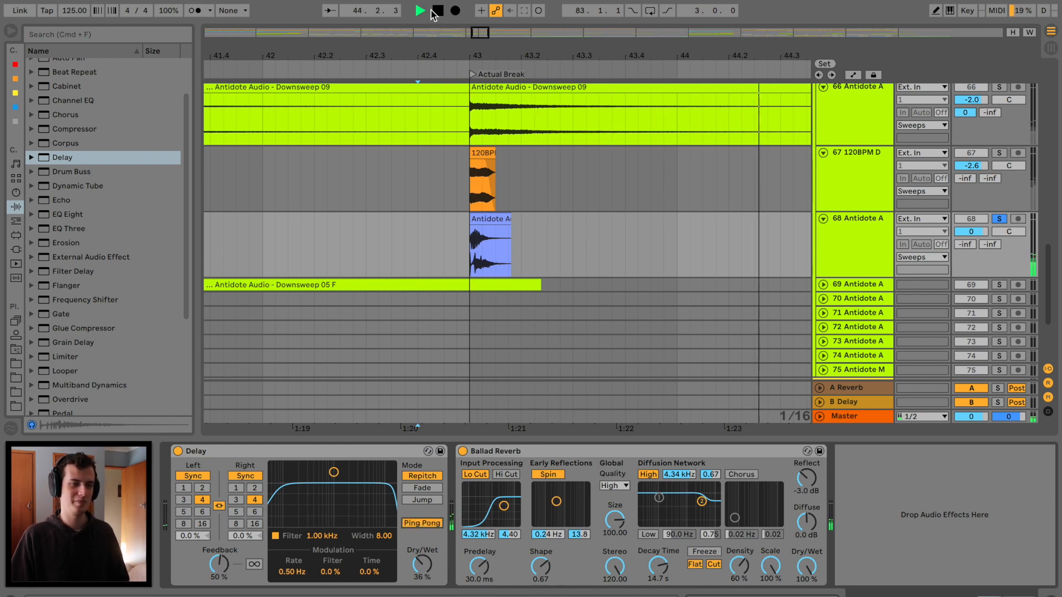
key(space)
Unsolo track 68 and play the full mix from bar 42.4 into the Actual Break
key(space)
mouse_move(466, 50)
mouse_down()
mouse_move(465, 16)
mouse_move(465, 43)
mouse_up()
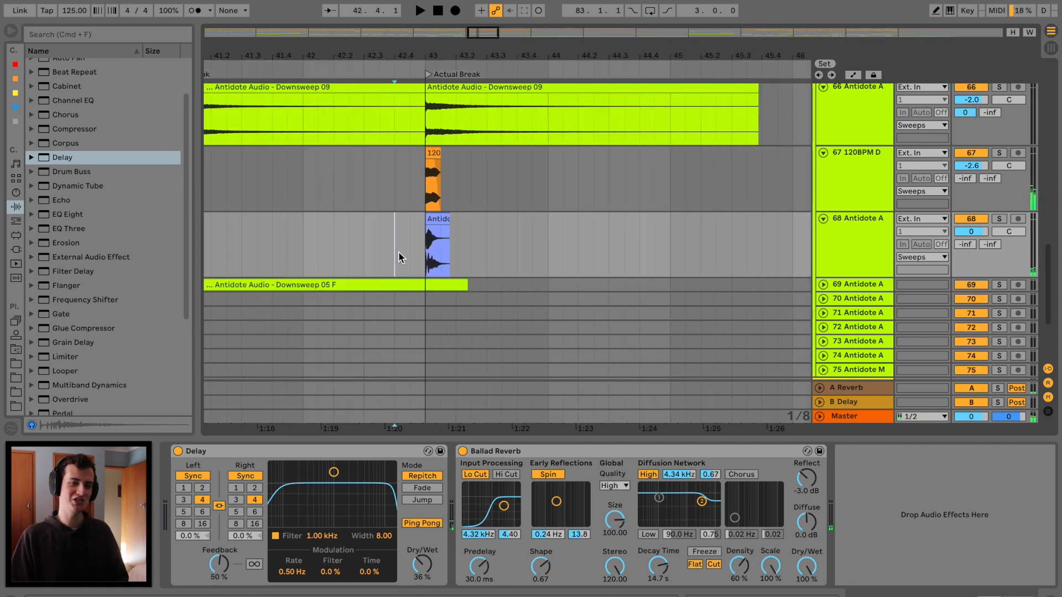
key(space)
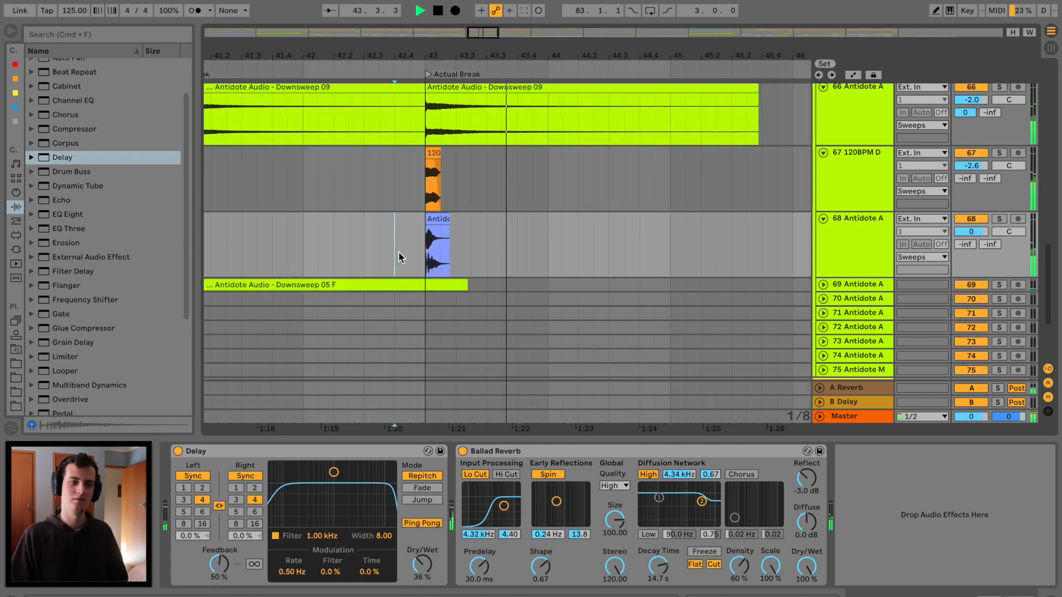
key(space)
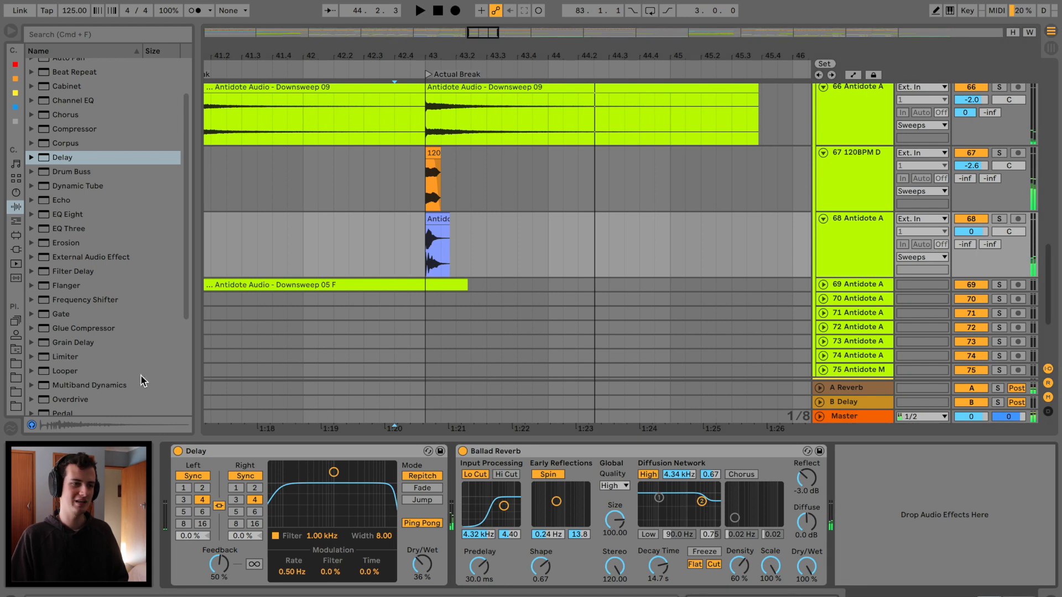
Add the Multiband Dynamics OTT preset to the effect chain of track 68 and audition it
click(30, 385)
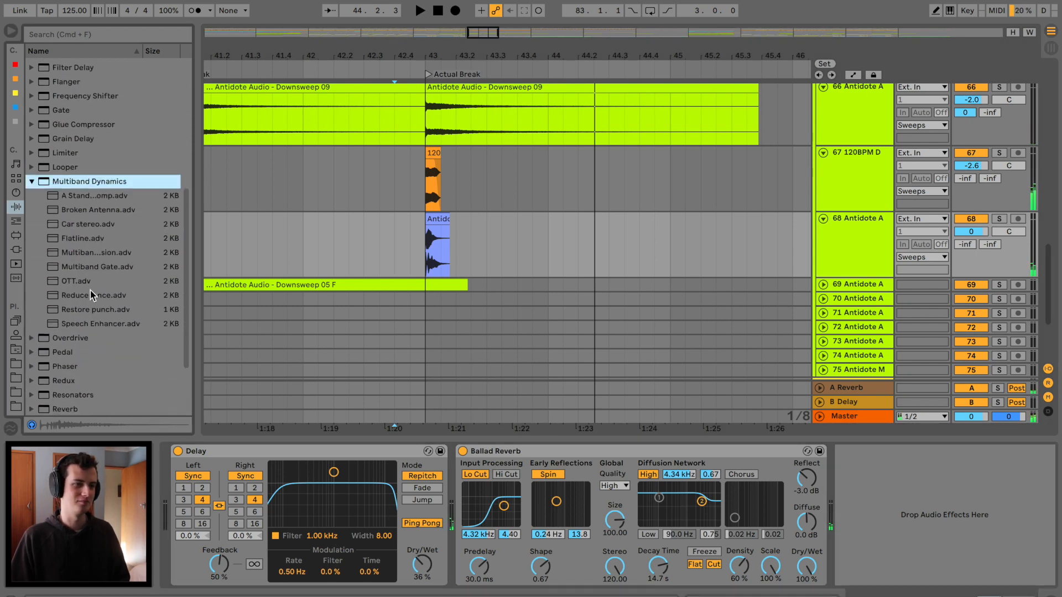
click(90, 283)
drag(751, 404, 751, 403)
key(space)
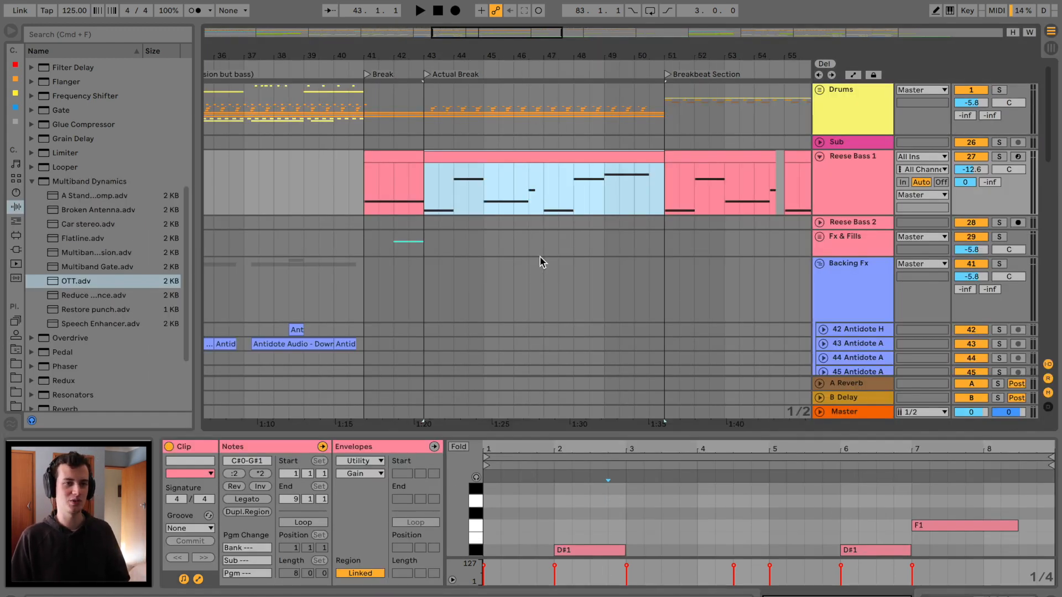
Examine the note pattern of Reese Bass 1's Actual Break clip in an enlarged note editor
drag(665, 433, 664, 256)
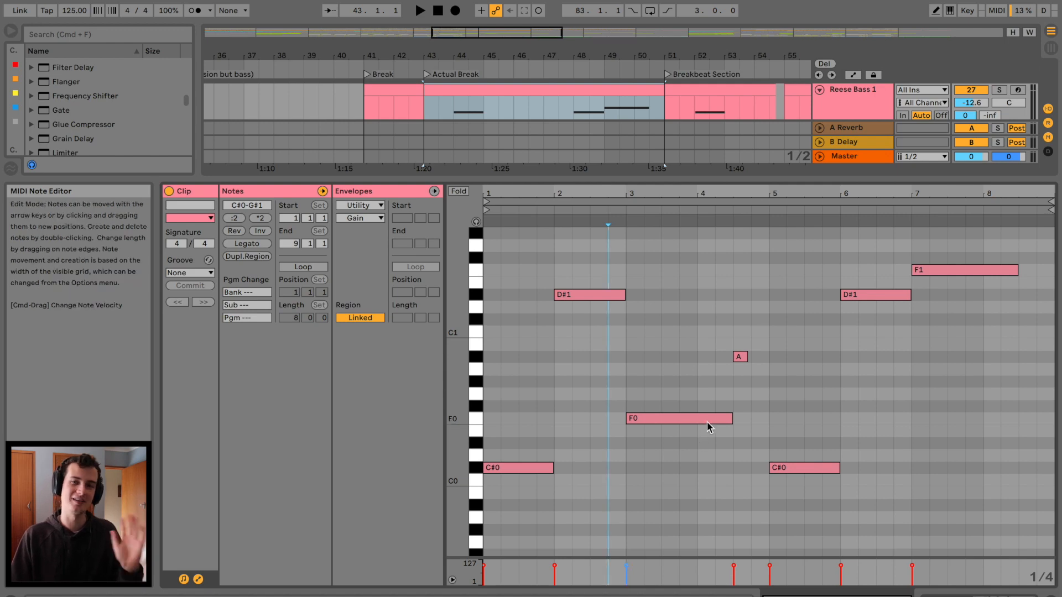
drag(590, 178, 573, 336)
key(shift+Tab)
Insert the C Minor preset of the Scale MIDI effect ahead of Serum on Reese Bass 1
click(17, 221)
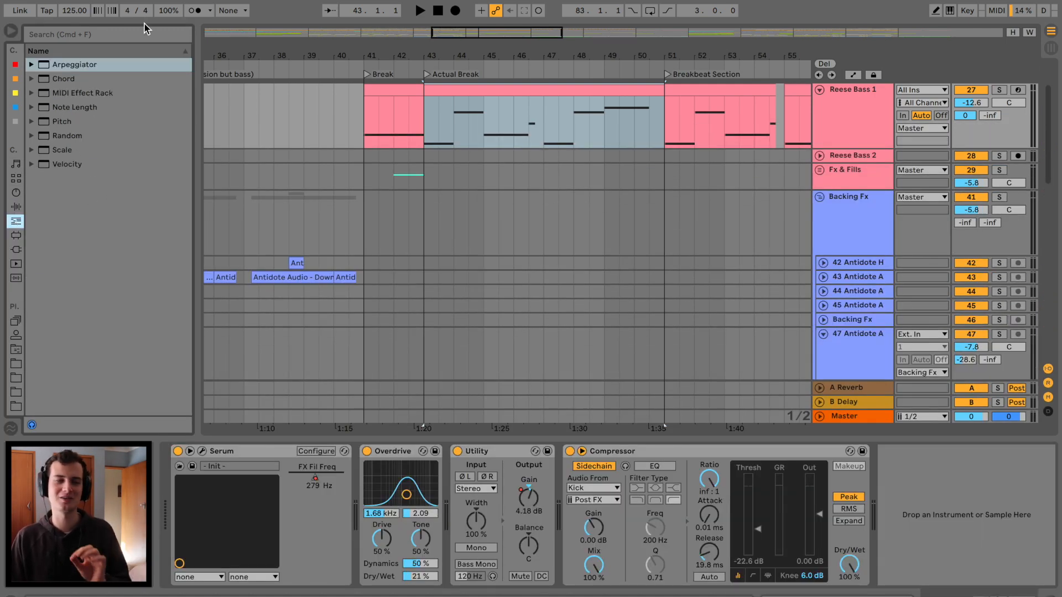
click(31, 151)
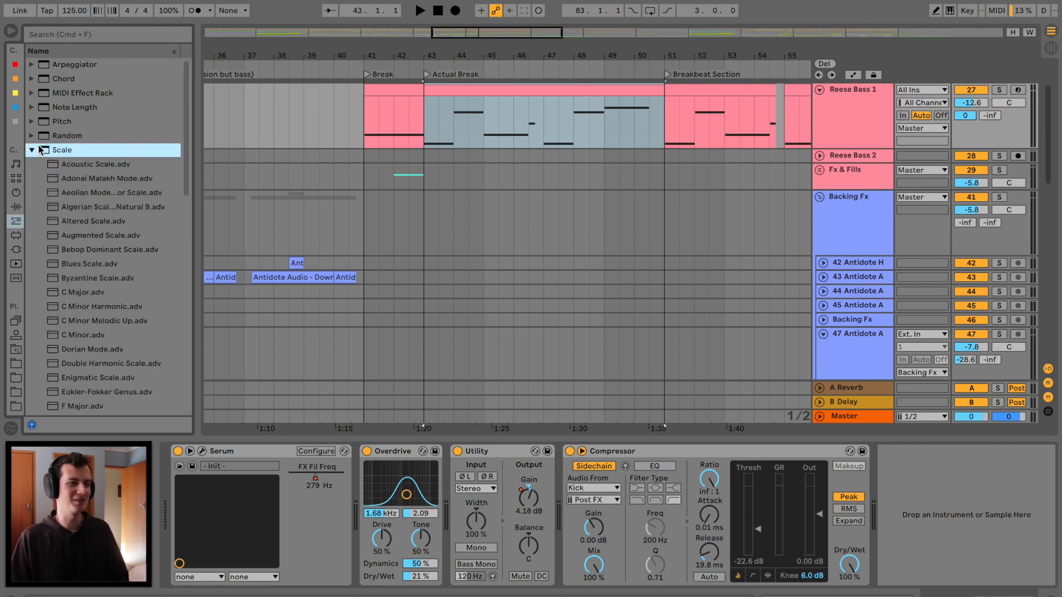
scroll(85, 250, down, 2)
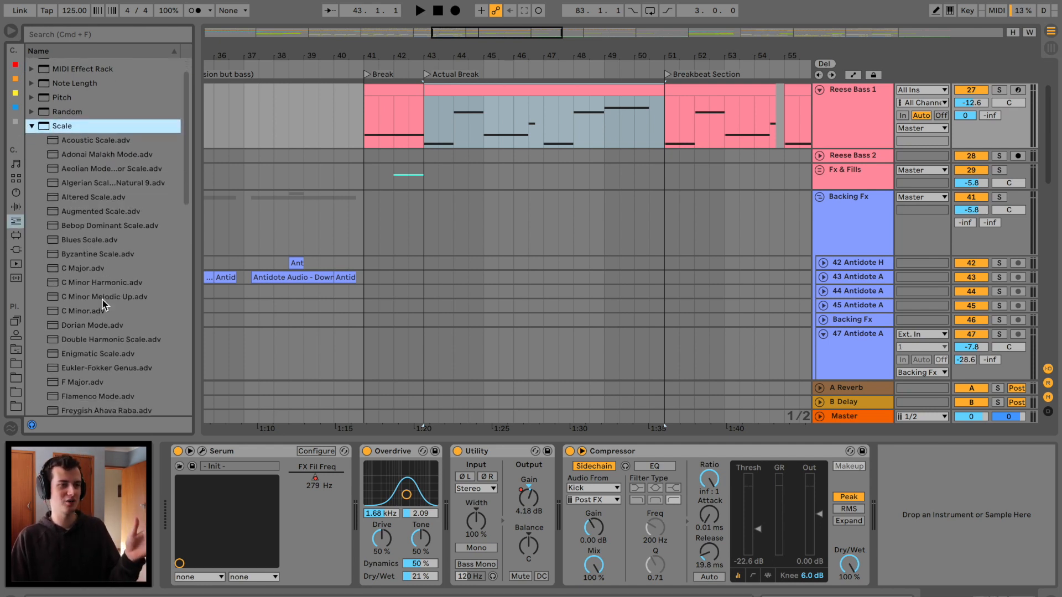
click(67, 309)
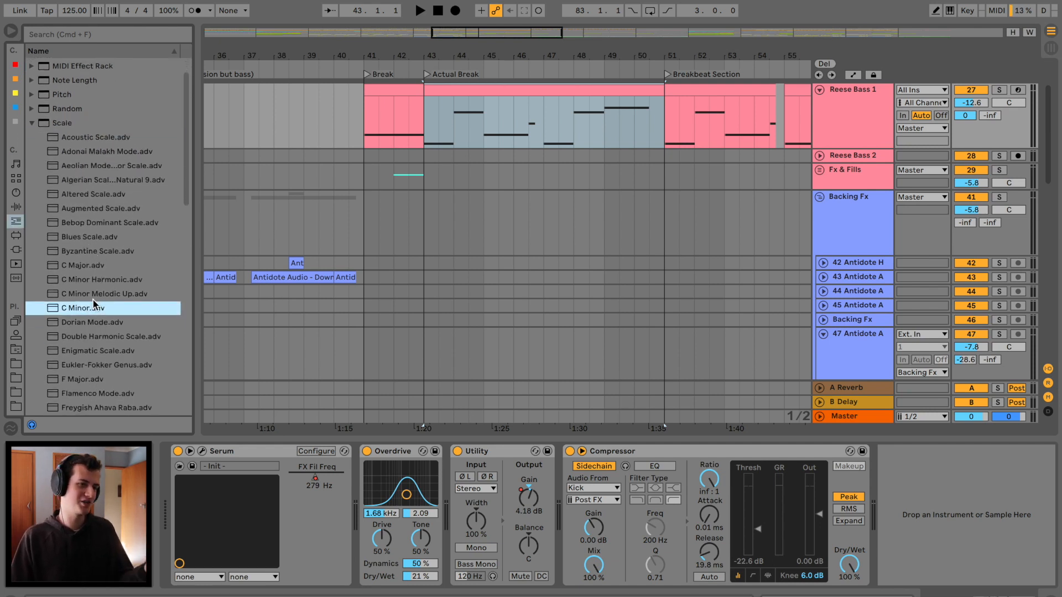
drag(69, 313, 205, 513)
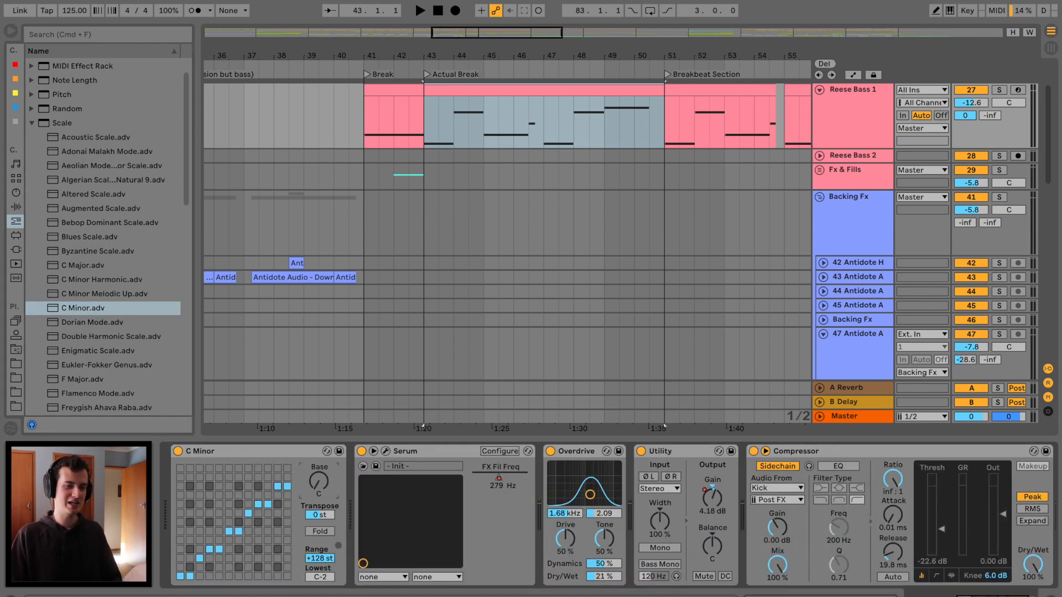
Enable the computer MIDI keyboard for Reese Bass 1, solo the track, and play its Actual Break clip
click(840, 105)
key(m)
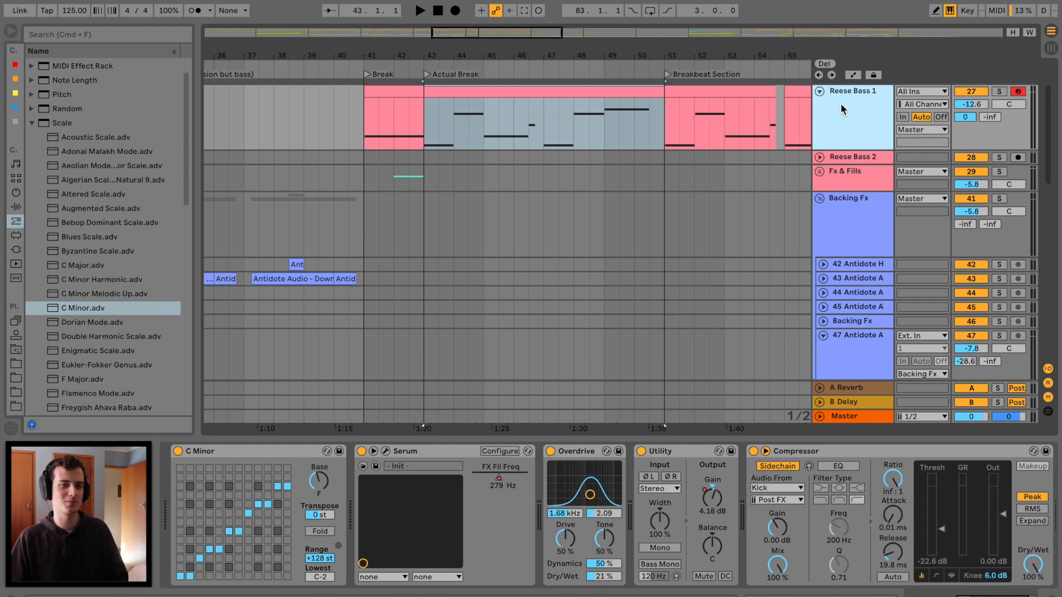
click(619, 96)
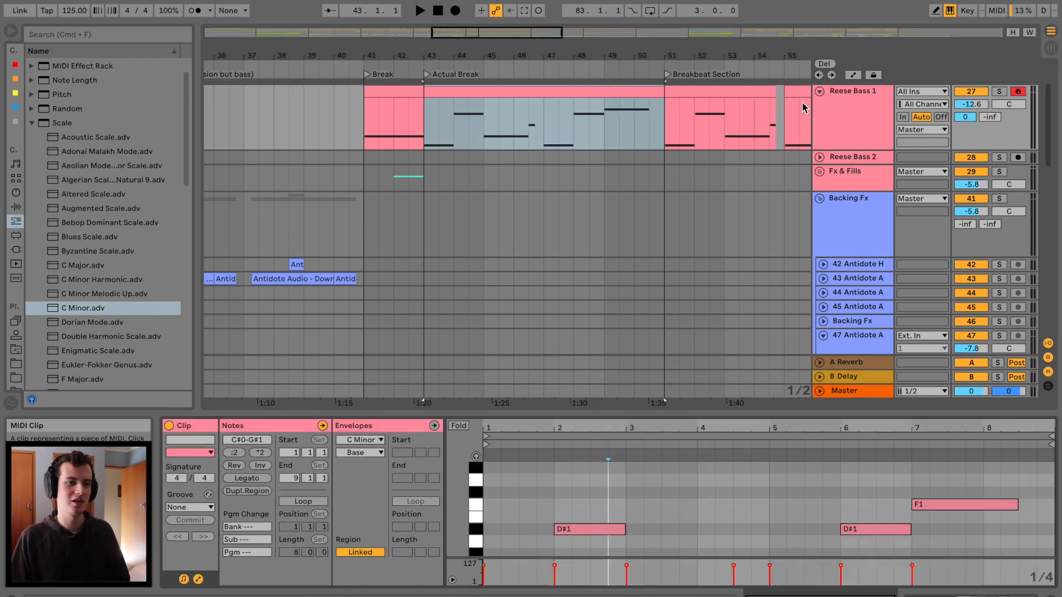
click(999, 91)
key(space)
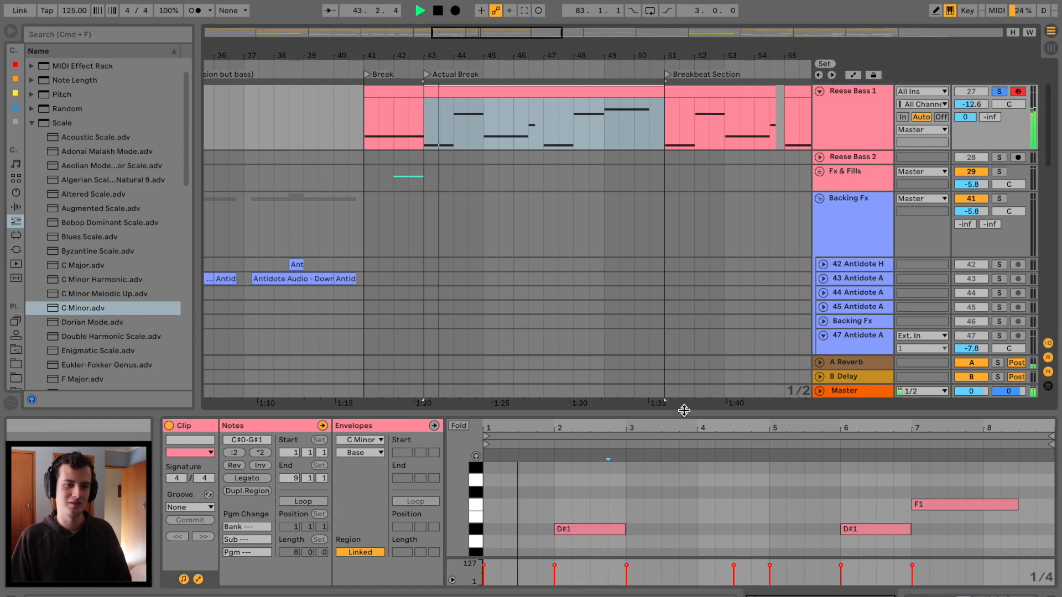
Replace the notes in Reese Bass 1's Actual Break clip with a single F0 note held for all eight bars
drag(684, 413, 665, 265)
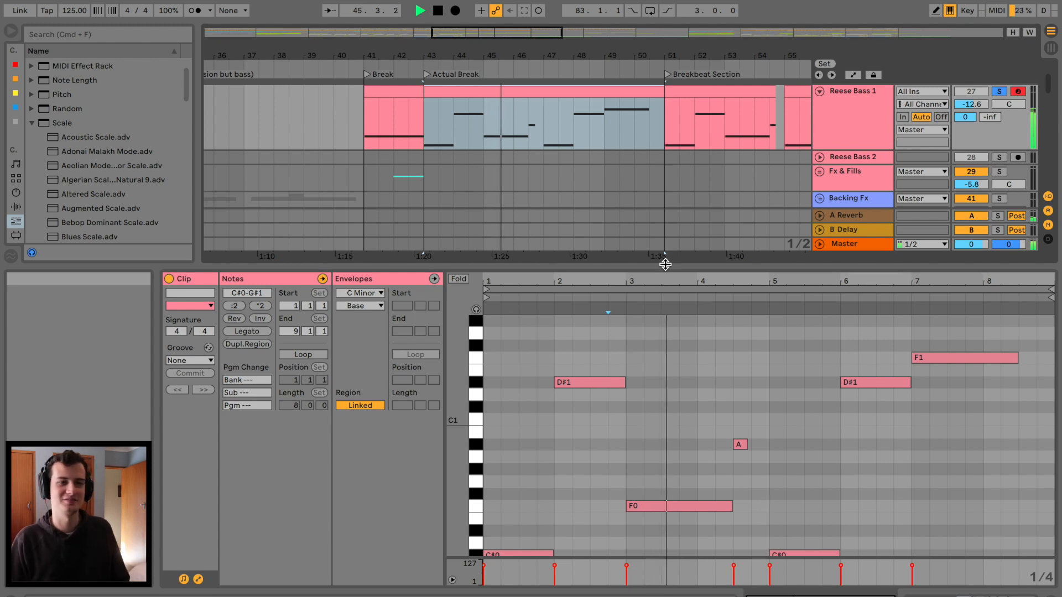
drag(666, 265, 666, 267)
scroll(701, 457, down, 3)
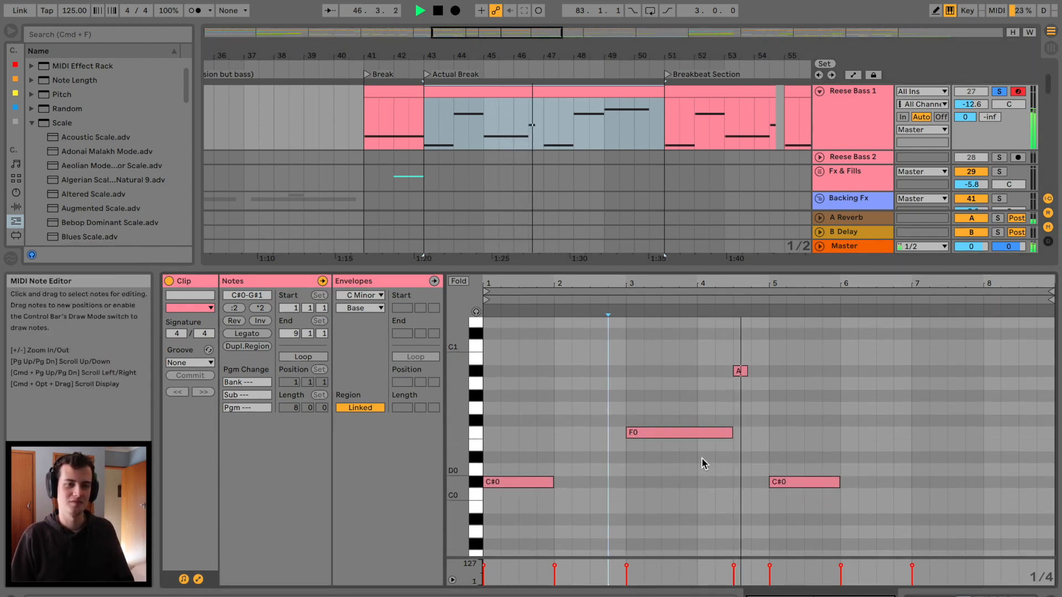
scroll(701, 456, up, 1)
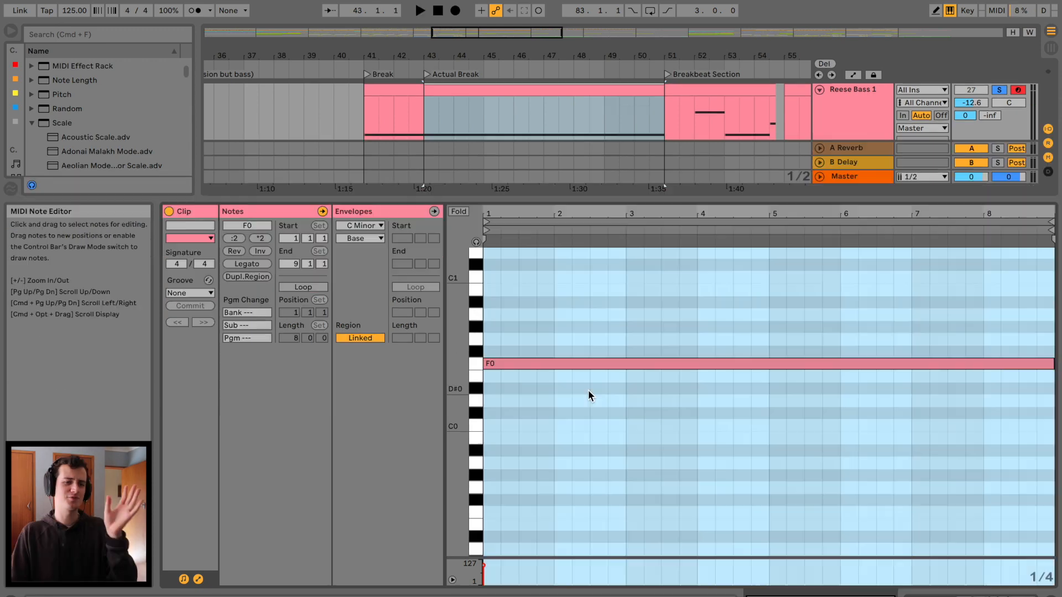
click(591, 404)
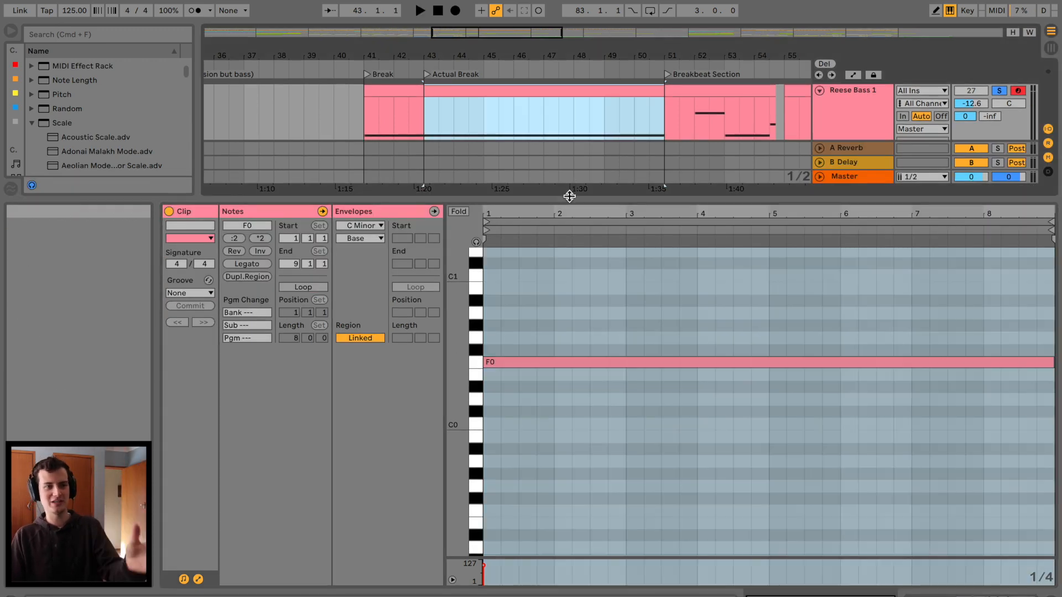
scroll(467, 228, up, 3)
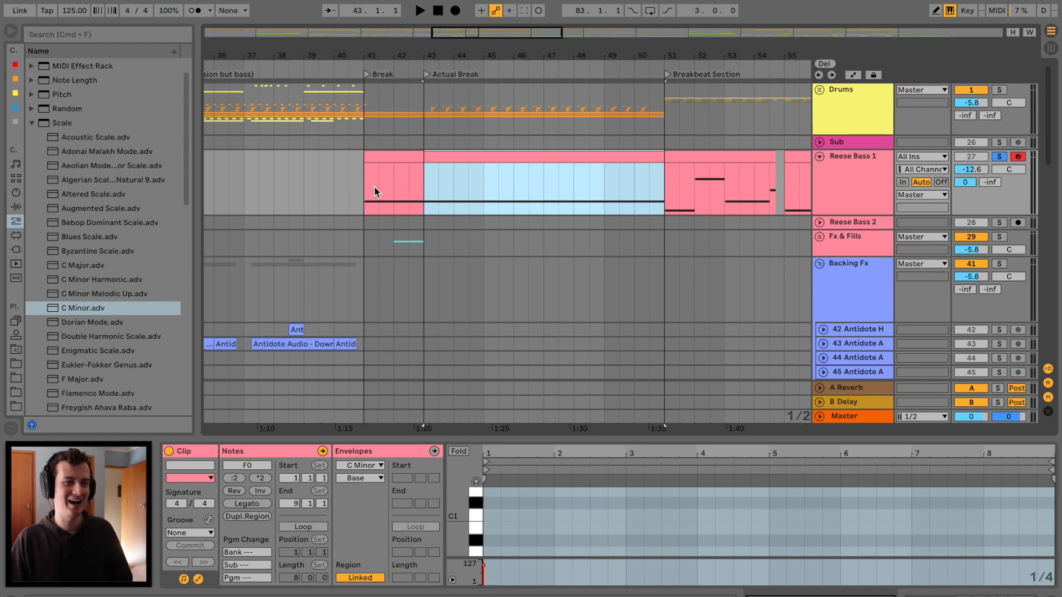
Unsolo Reese Bass 1 and play the arrangement from bar 40.3 through the Actual Break, returning to bar 43 at the end
click(349, 185)
click(993, 156)
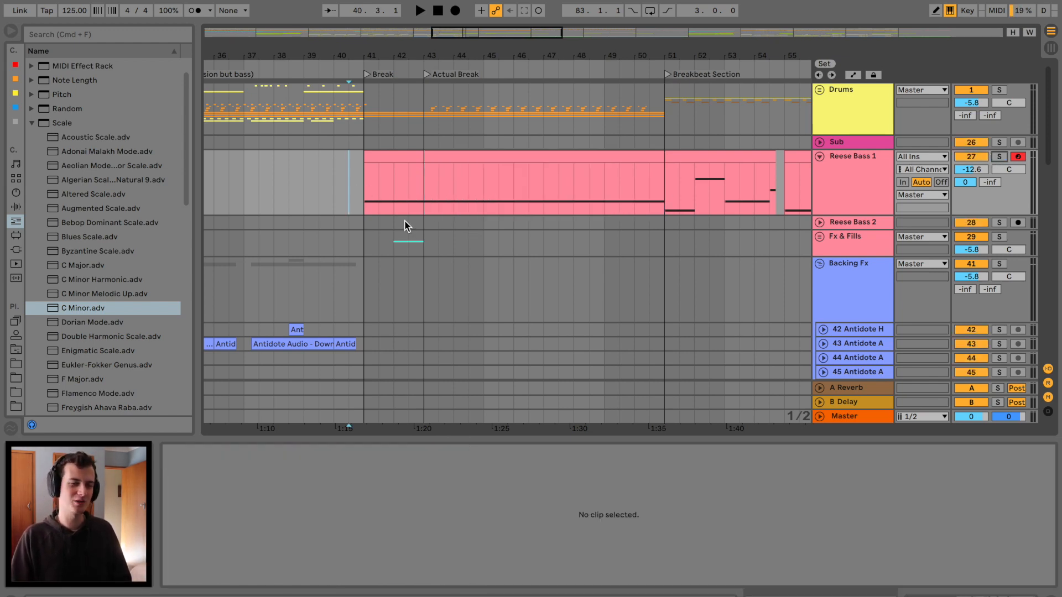
key(space)
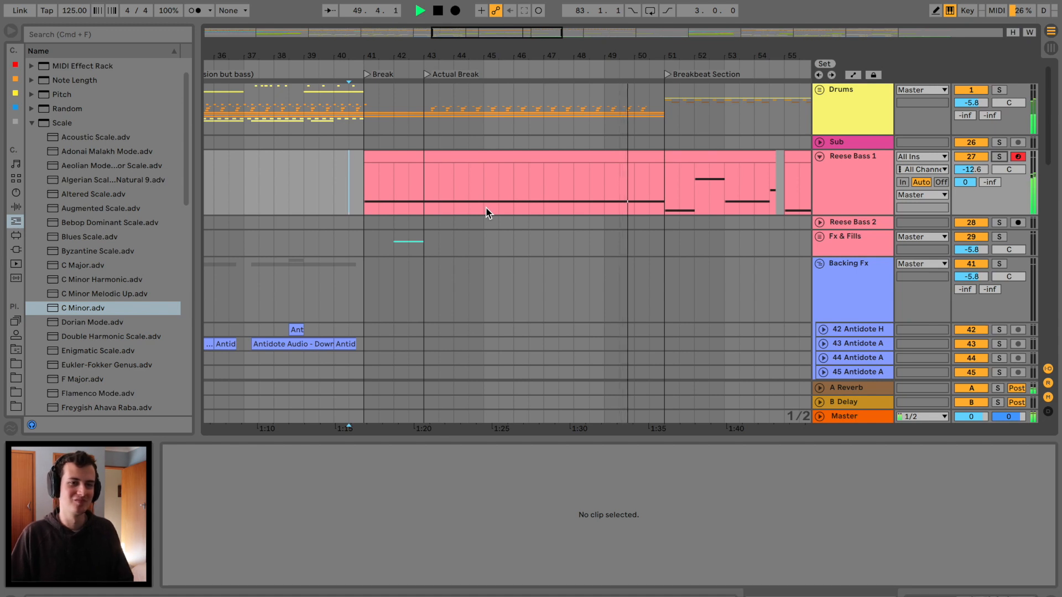
click(422, 203)
key(space)
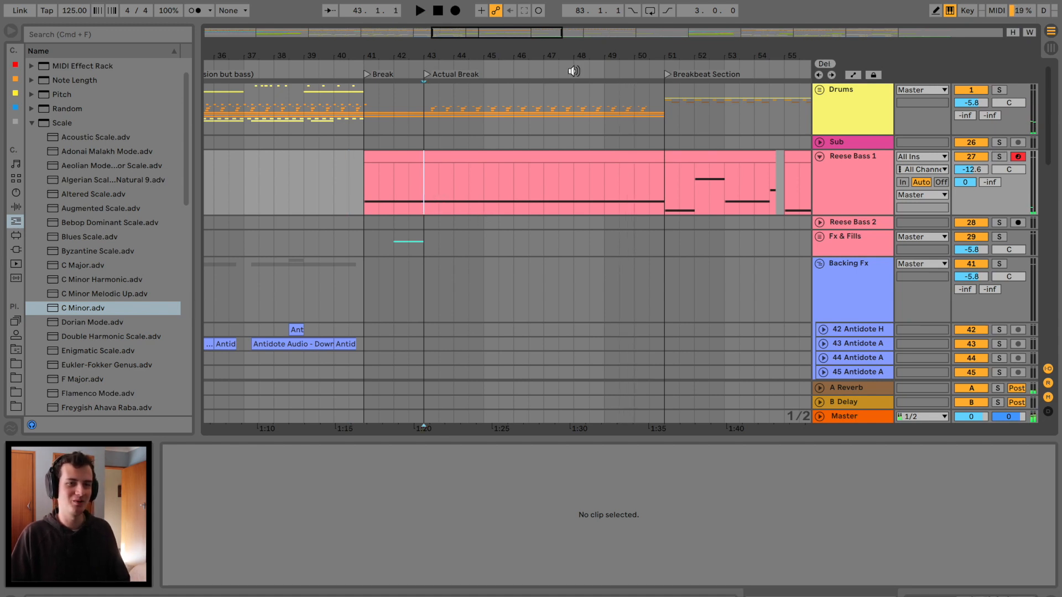
Undo the held-note edits in Reese Bass 1's Actual Break clip to bring back its original note pattern
mouse_move(574, 55)
mouse_down()
mouse_move(572, 33)
mouse_move(586, 53)
mouse_up()
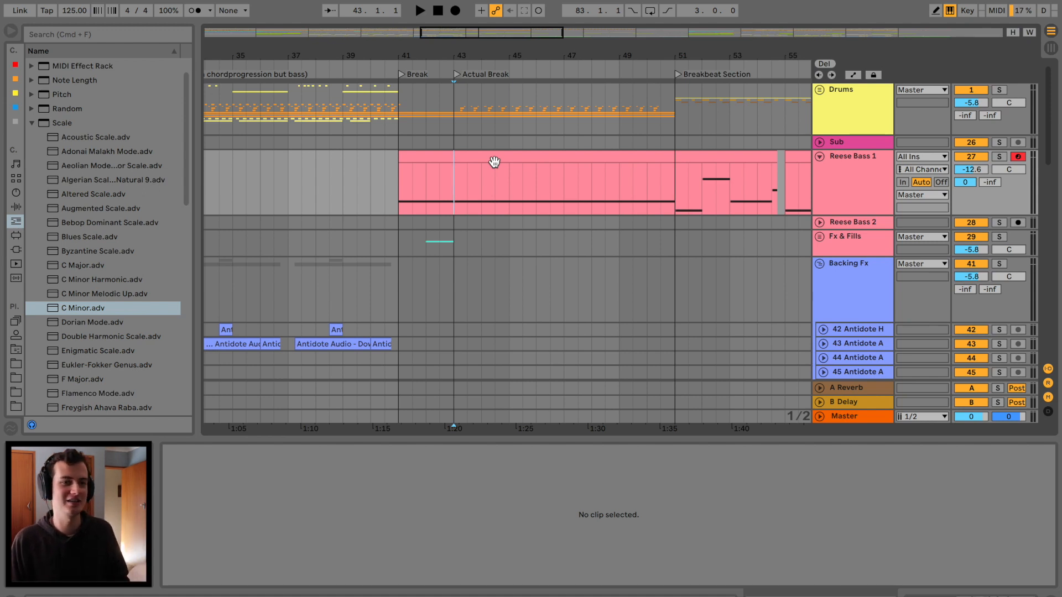
click(494, 161)
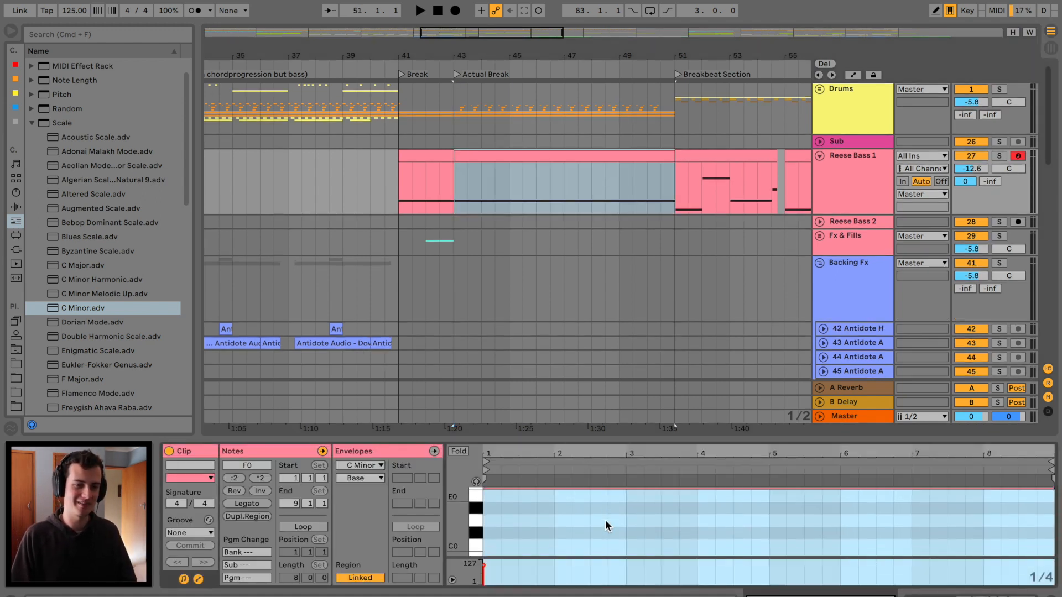
scroll(605, 520, up, 3)
key(super+z)
key(super+z)
key(super+z)
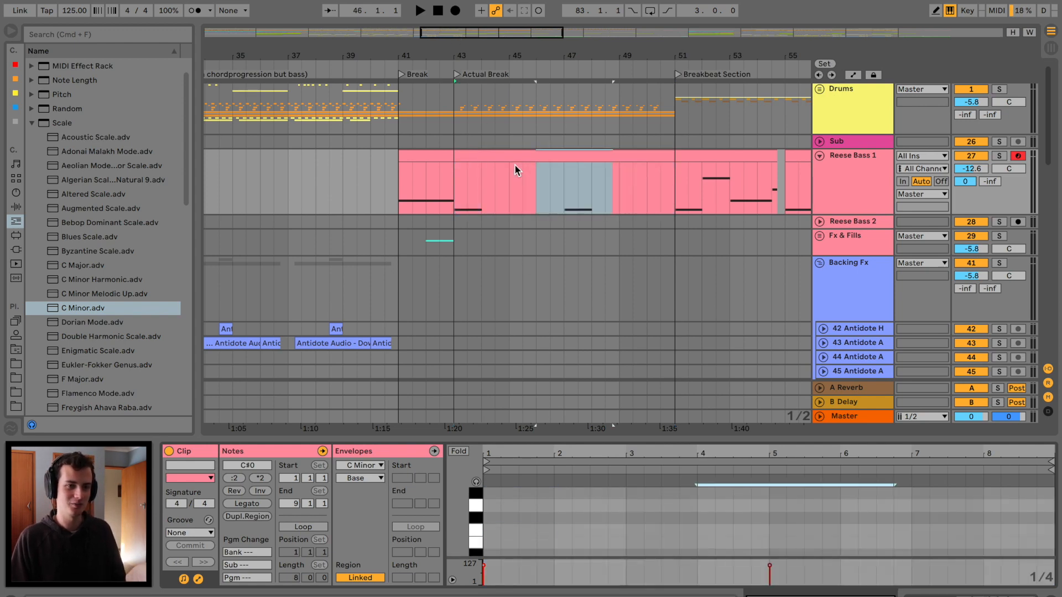
key(super+z)
click(512, 155)
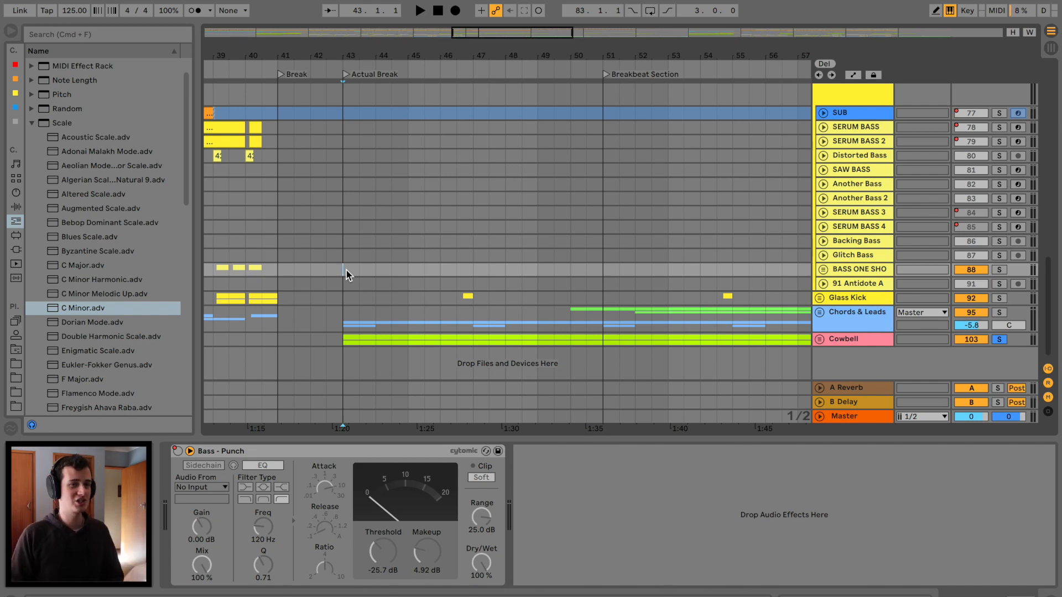
Unfold the Cowbell group and show its effect chain at the start of the Actual Break
click(346, 340)
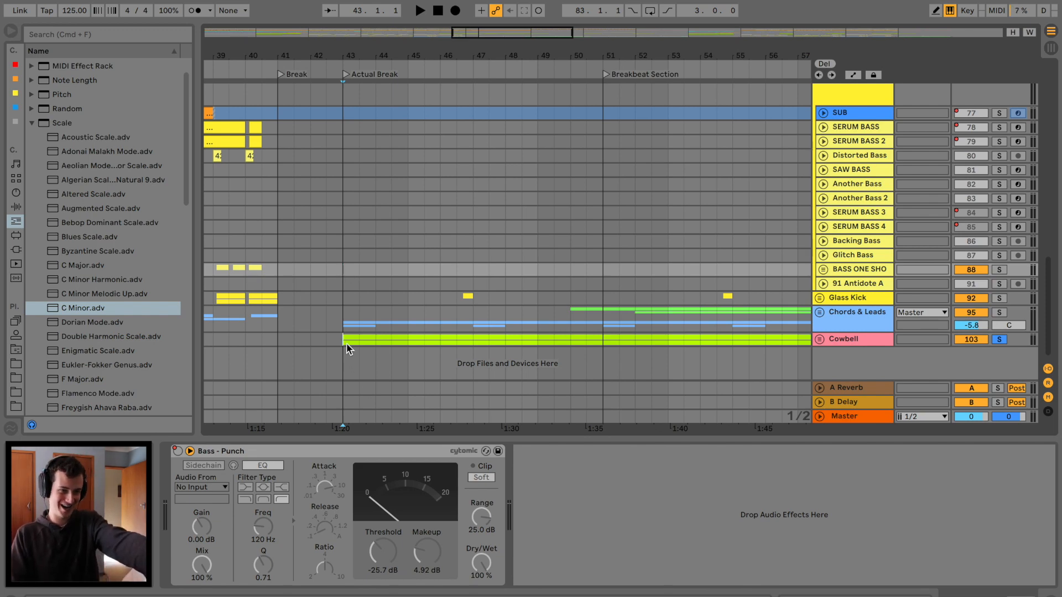
click(819, 339)
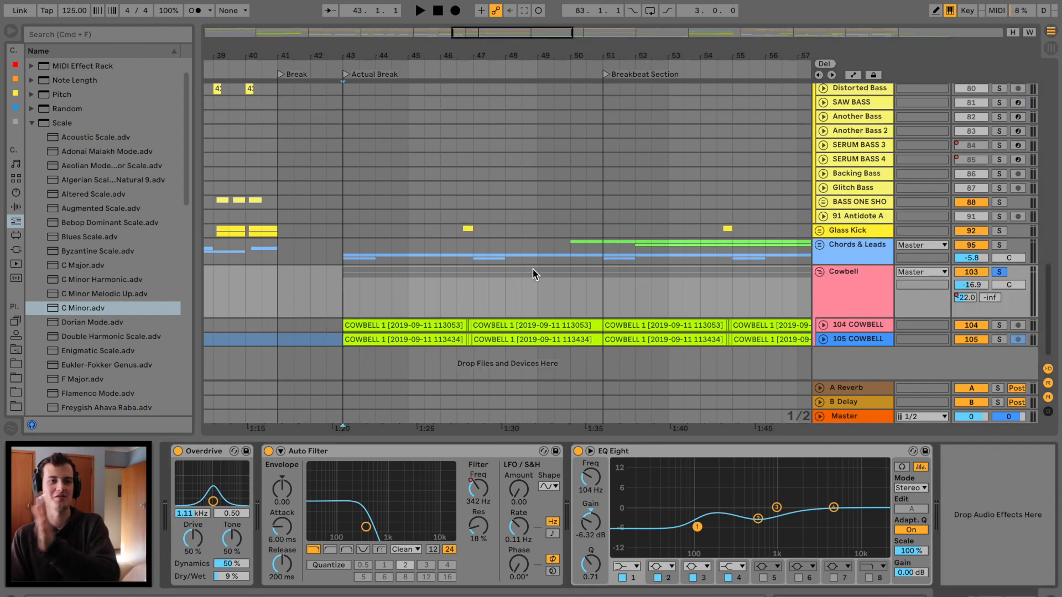
click(359, 292)
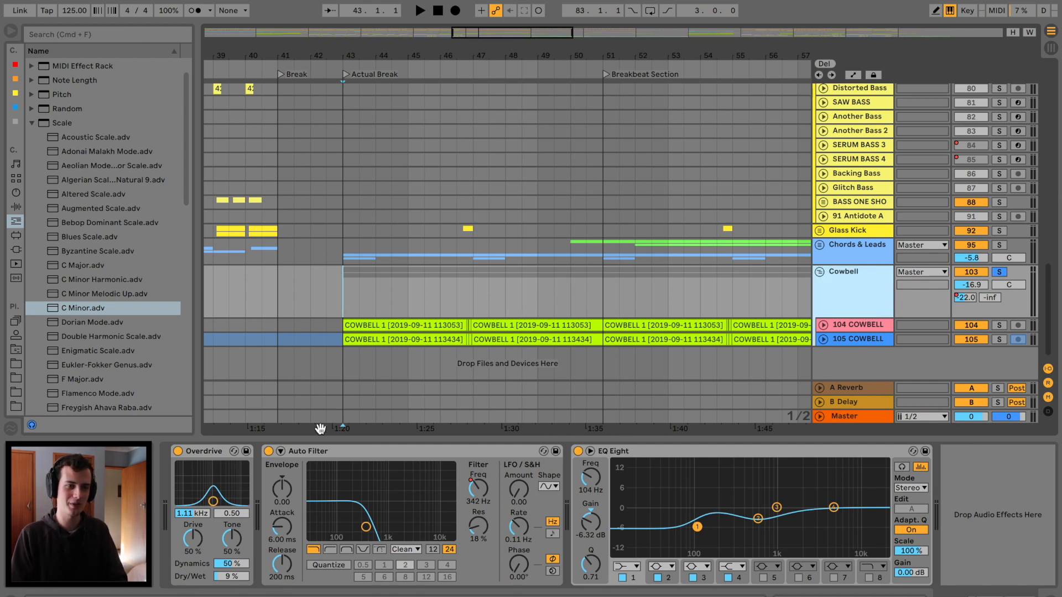
Play the soloed cowbells from bar 43 with the Auto Filter bypassed and with it enabled to compare the sound
key(space)
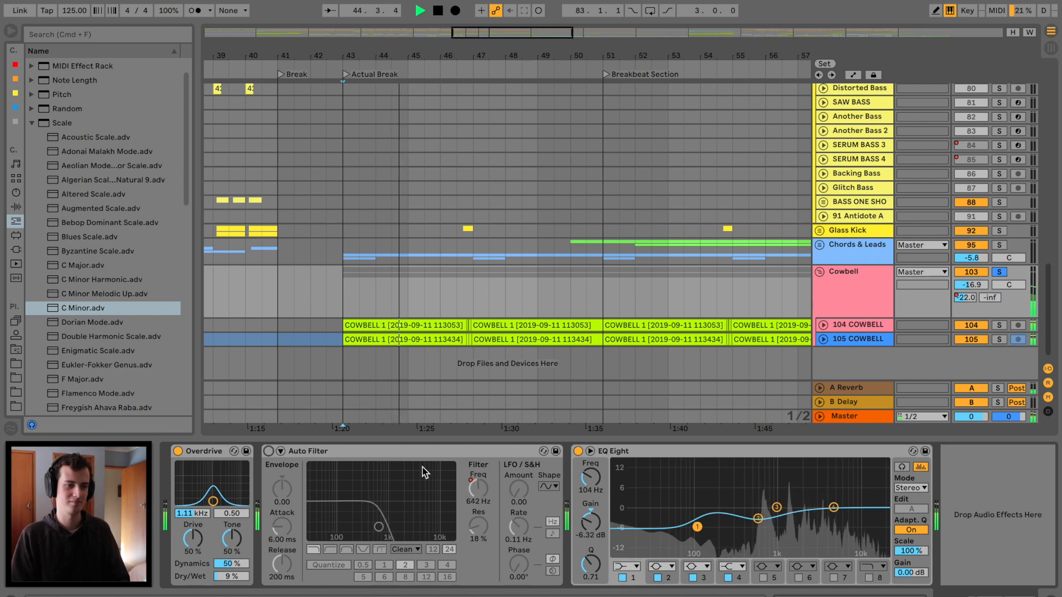
key(space)
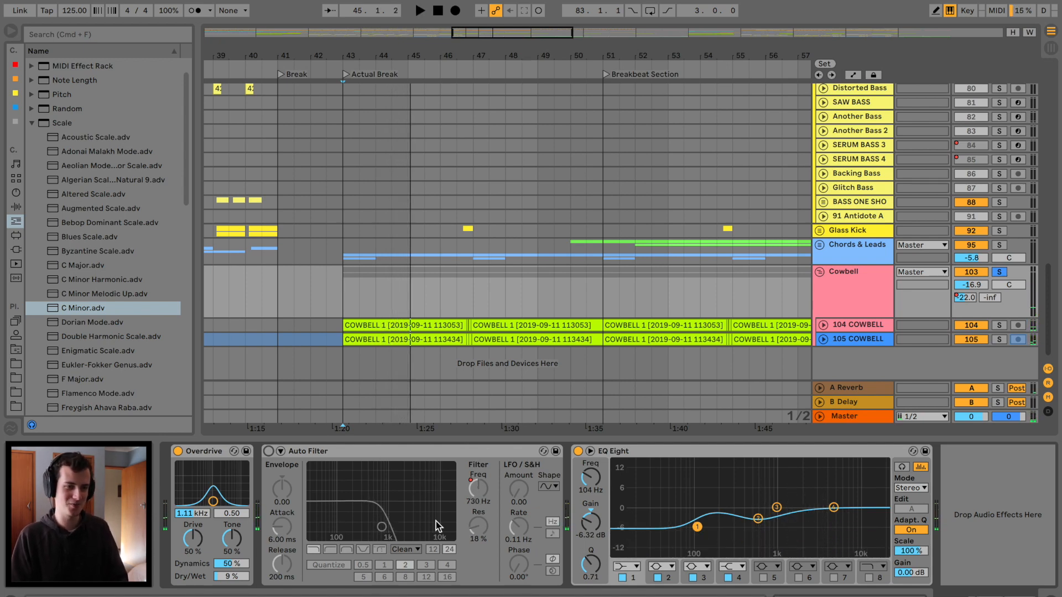
click(268, 451)
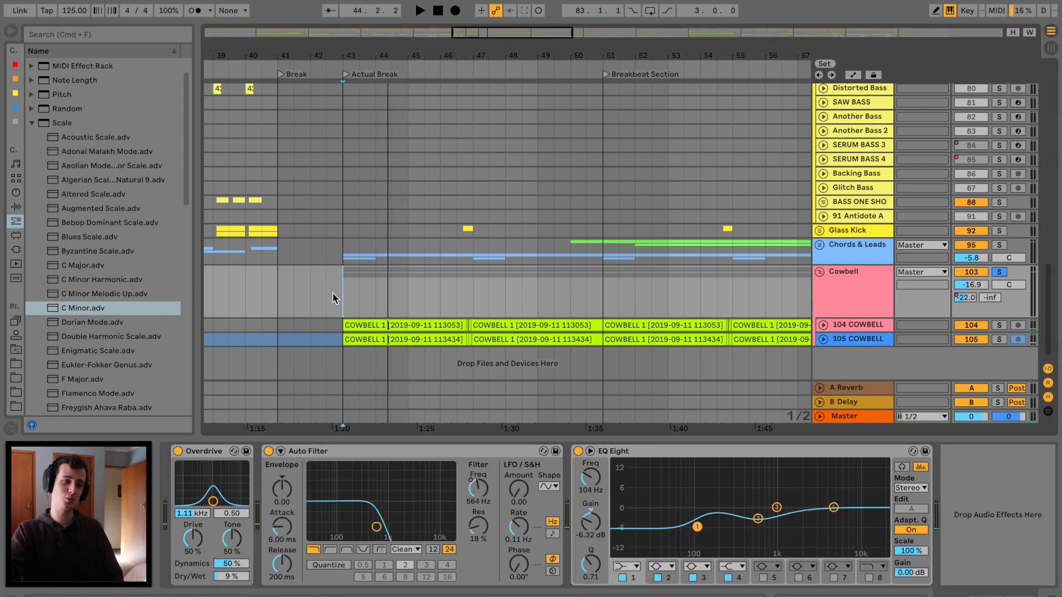
key(space)
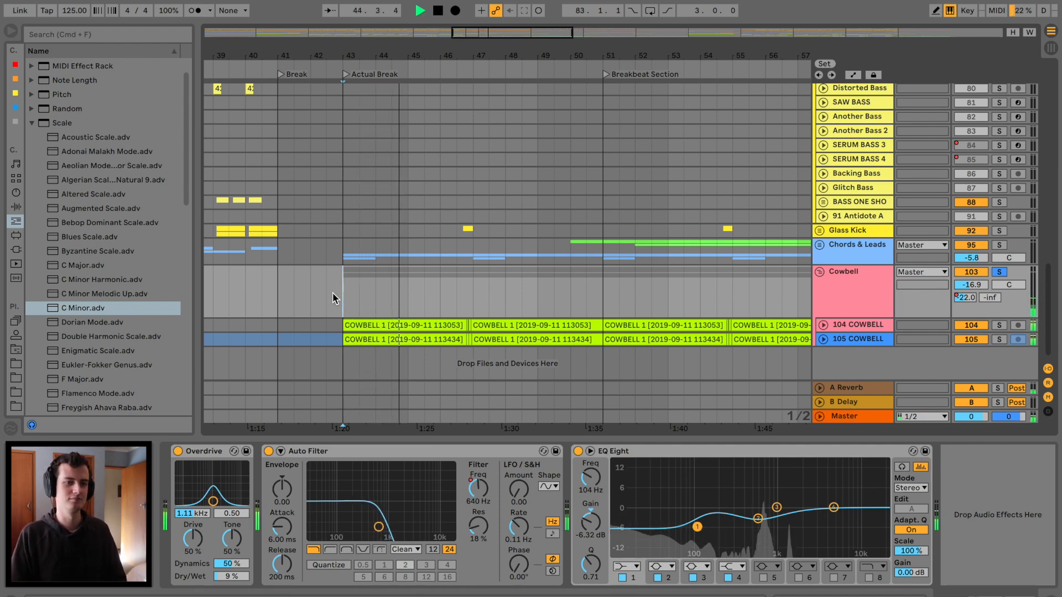
Unsolo the Cowbell group and play the arrangement from the start of the Subtle Change section at bar 25
click(999, 271)
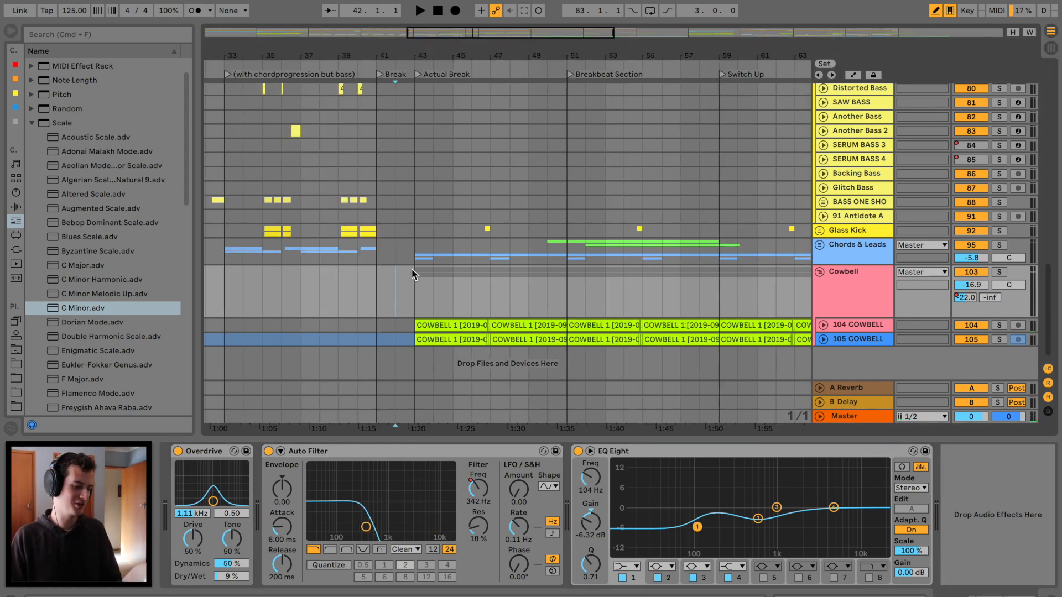
scroll(411, 268, left, 5)
click(292, 275)
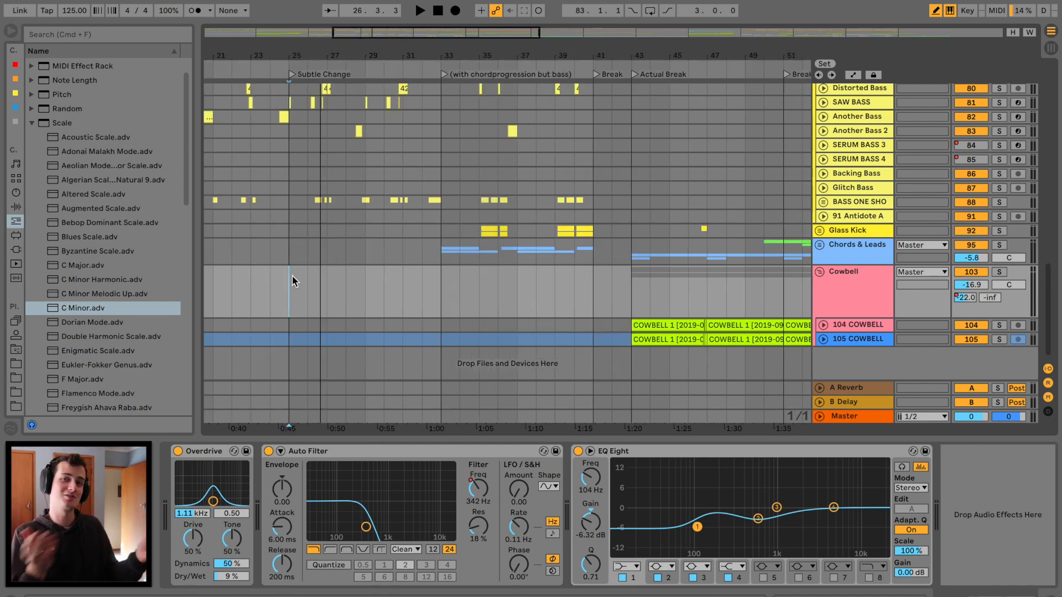
key(space)
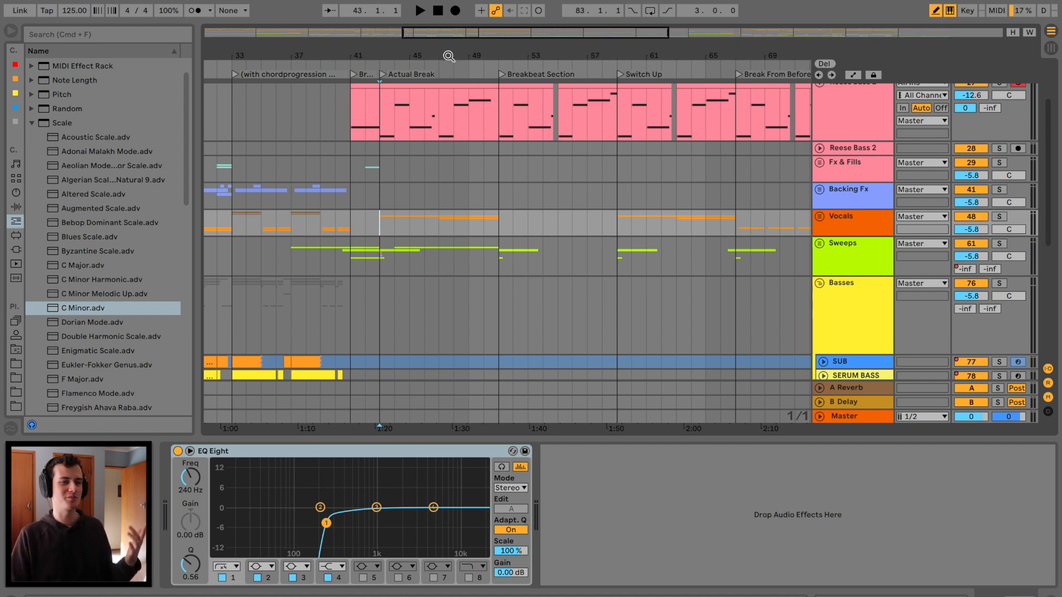
Play the Vocals group soloed from bar 43, and compare the full mix with the Vocals muted and unmuted
scroll(427, 99, left, 10)
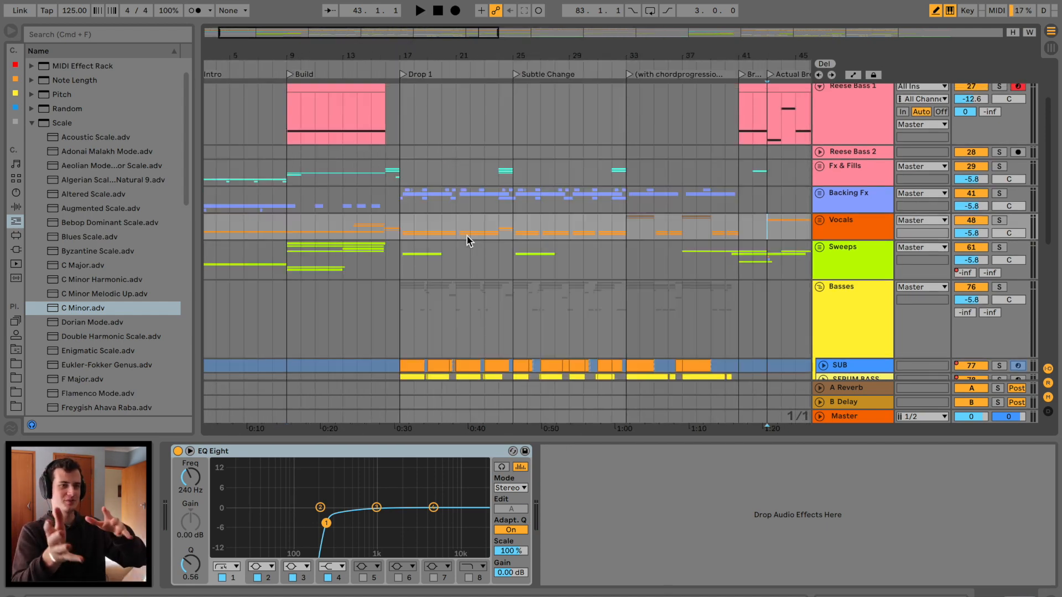
scroll(338, 230, left, 3)
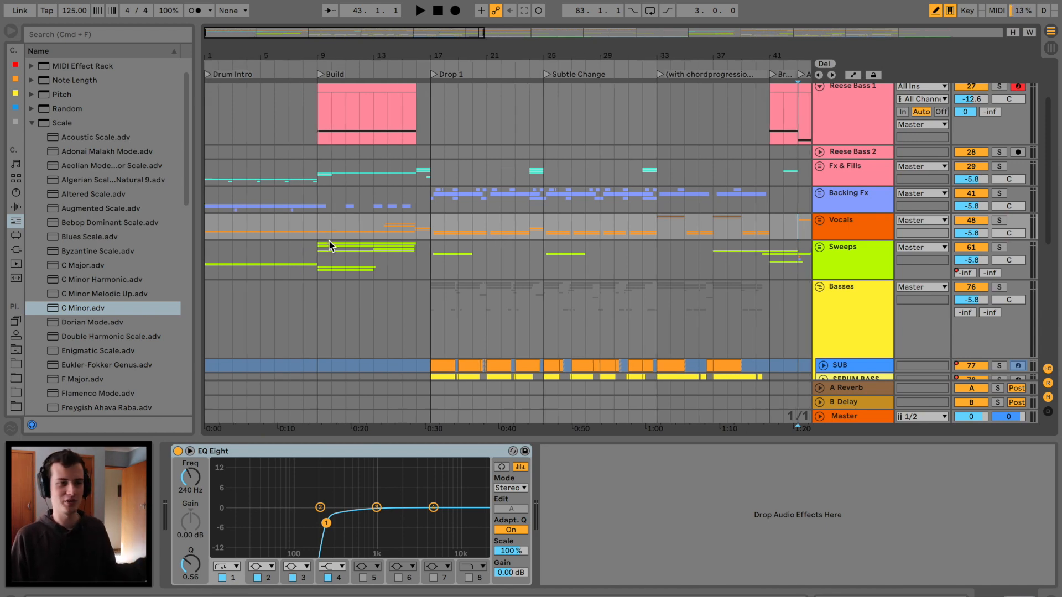
scroll(350, 238, right, 8)
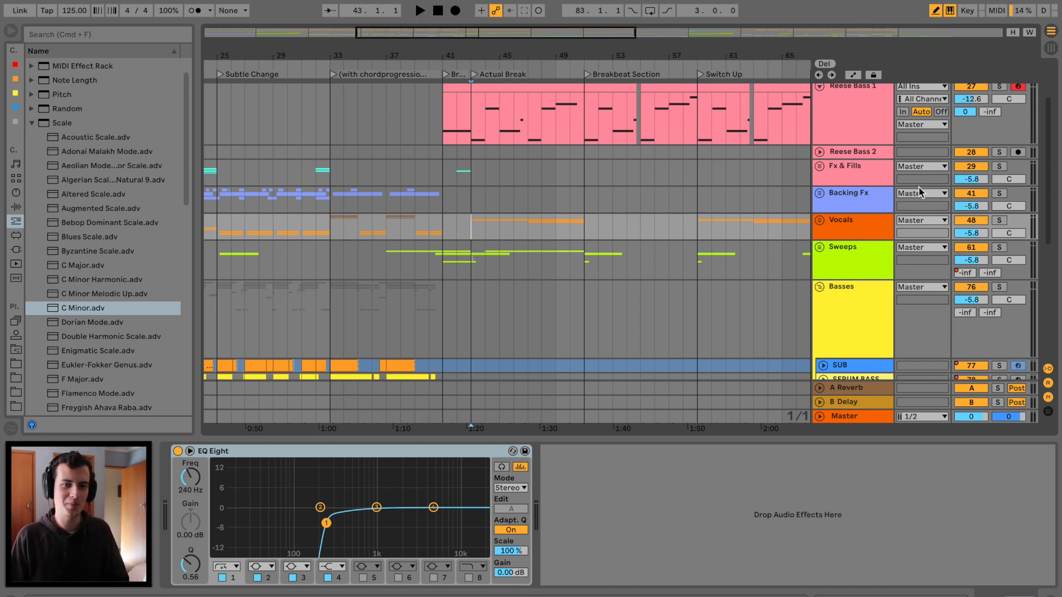
click(999, 220)
key(space)
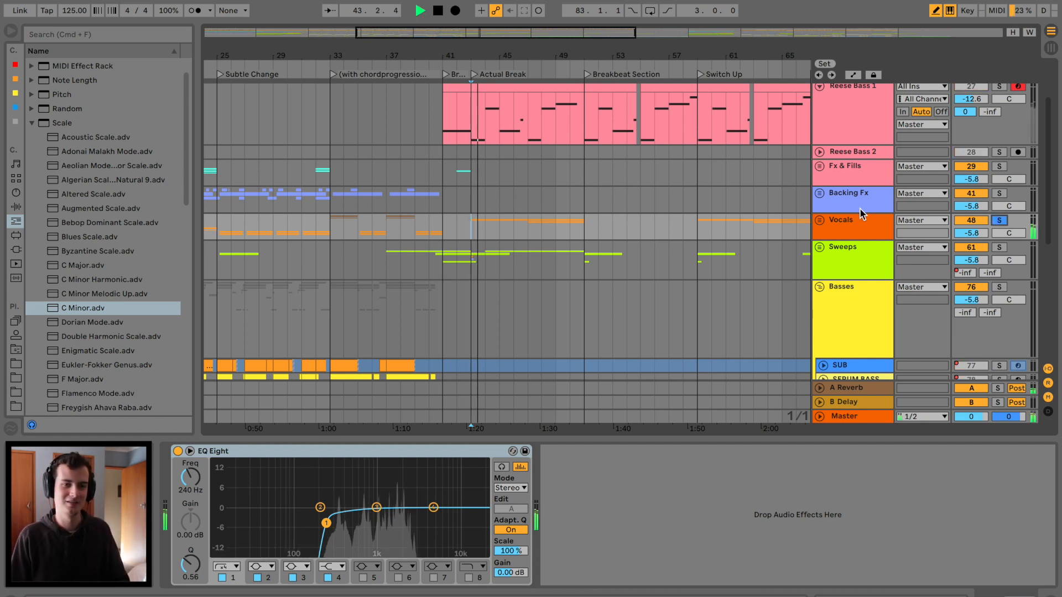
click(973, 221)
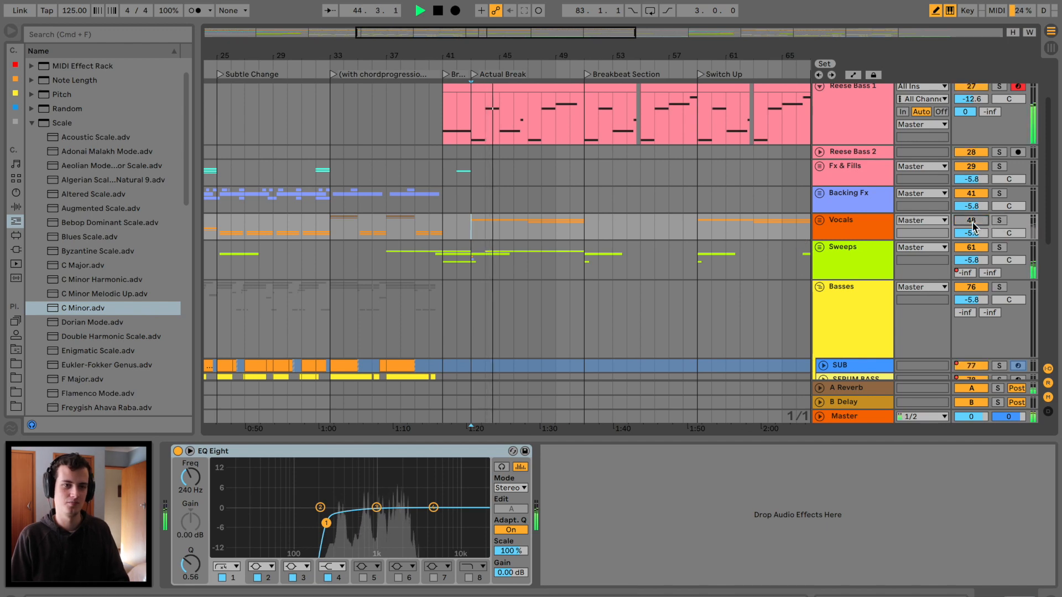
click(971, 221)
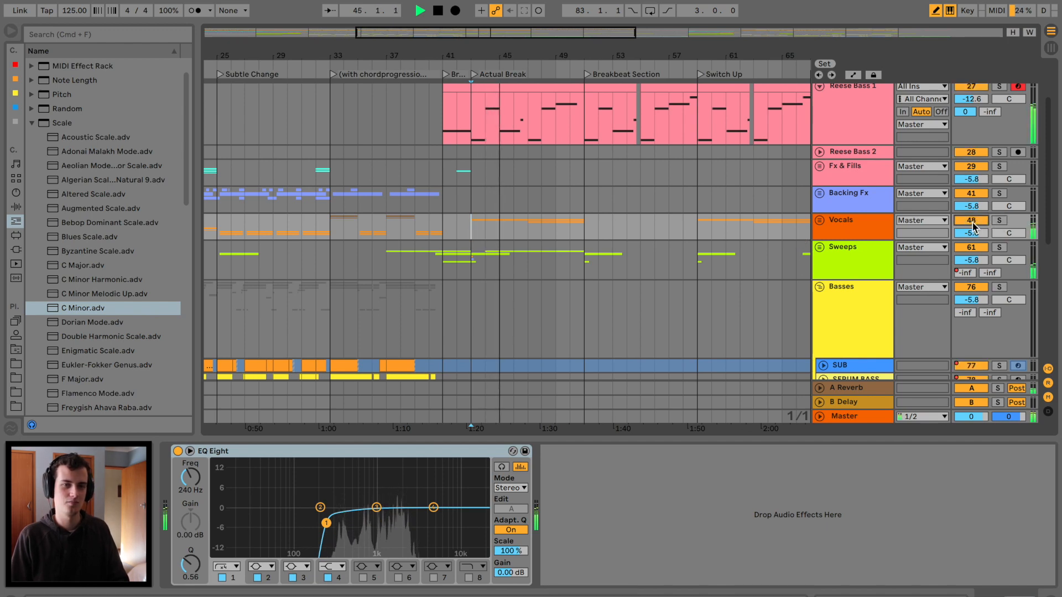
Fold the Basses group and play the Drum Intro with no track soloed and the Vocals muted
click(819, 286)
scroll(631, 213, left, 4)
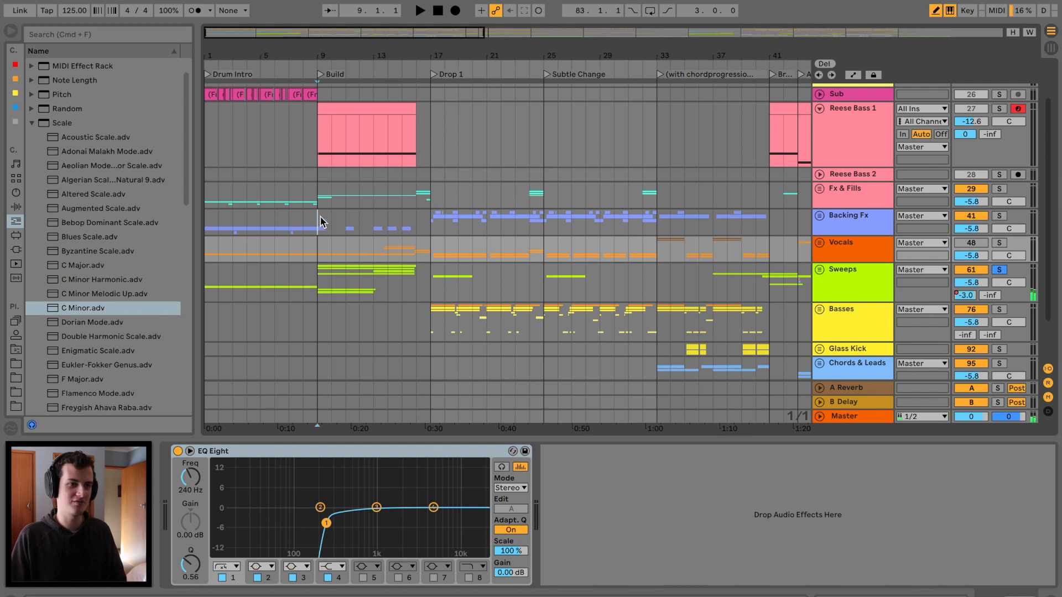
click(318, 218)
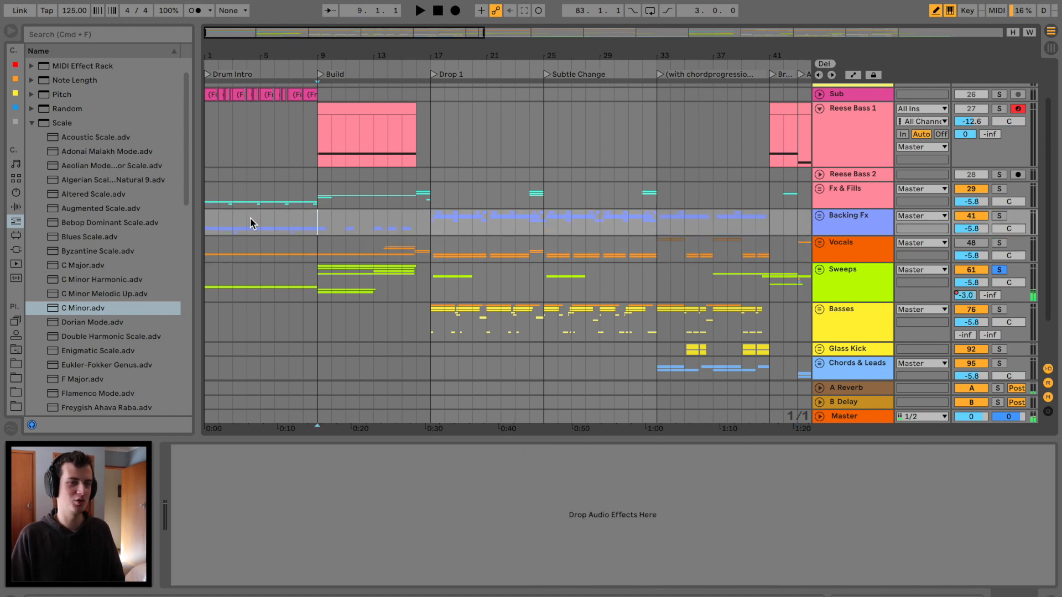
click(213, 213)
click(1002, 216)
key(space)
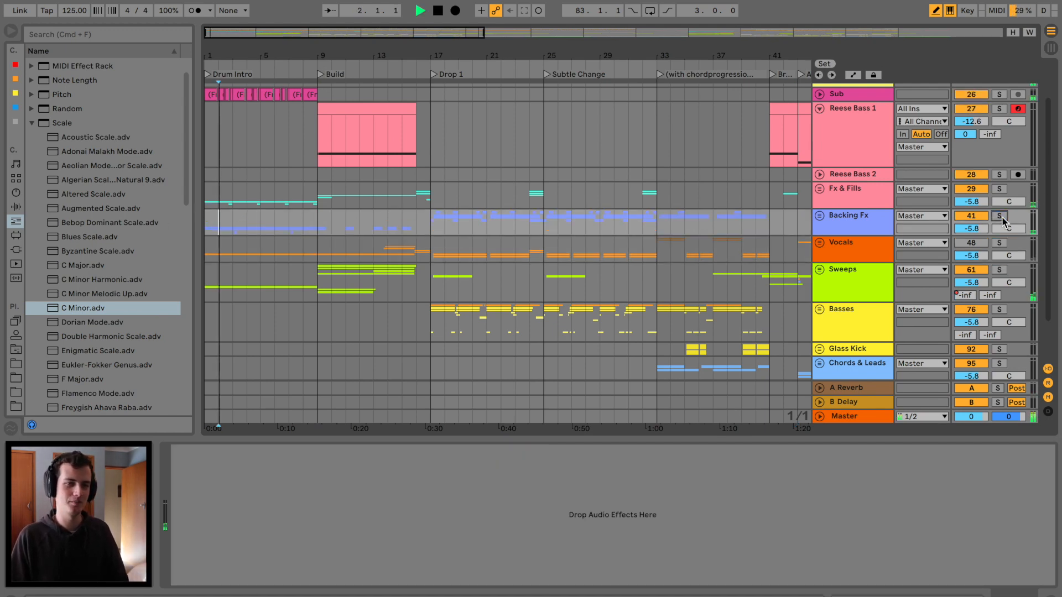
Play the Build from bar 9 with the Vocals active and unfold the Vocals group to show its tracks
click(318, 254)
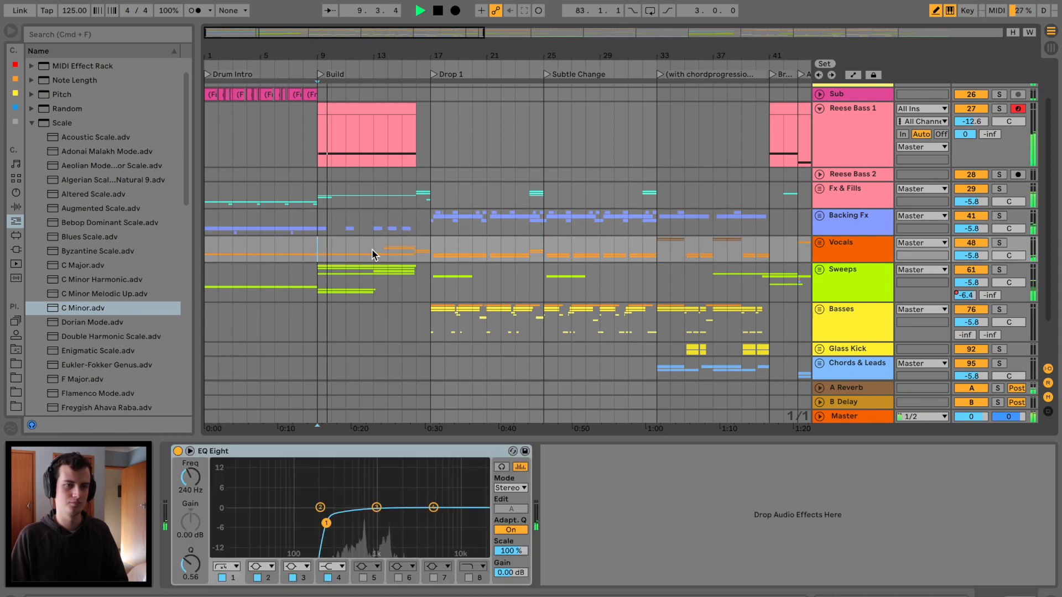
click(820, 242)
scroll(367, 223, down, 5)
scroll(367, 223, up, 3)
key(space)
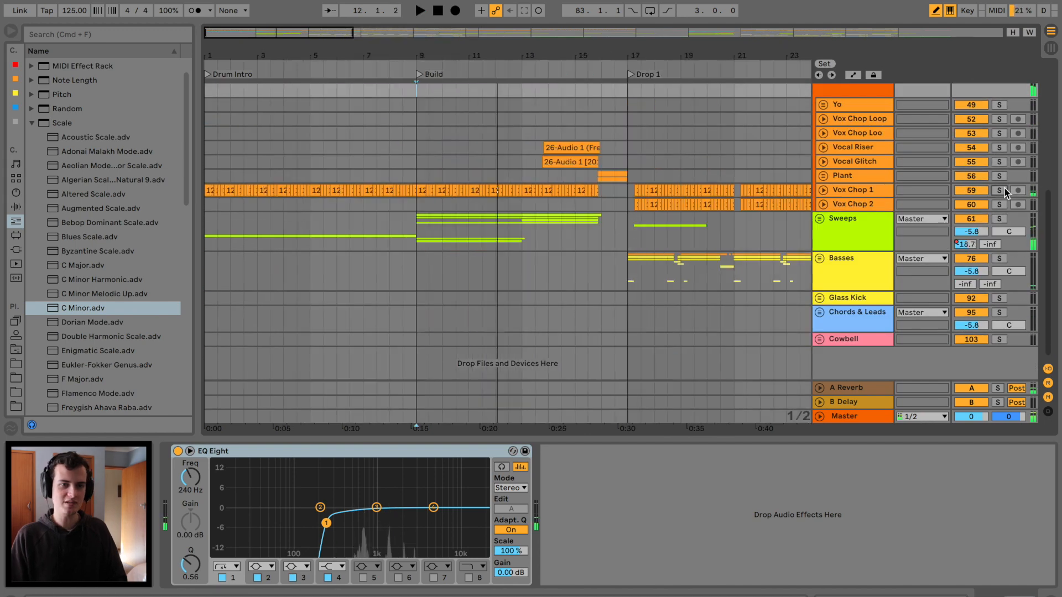
Solo and unfold Vox Chop 1, and play its chopped vocal clips from bar 1 of the Drum Intro
click(999, 191)
click(822, 190)
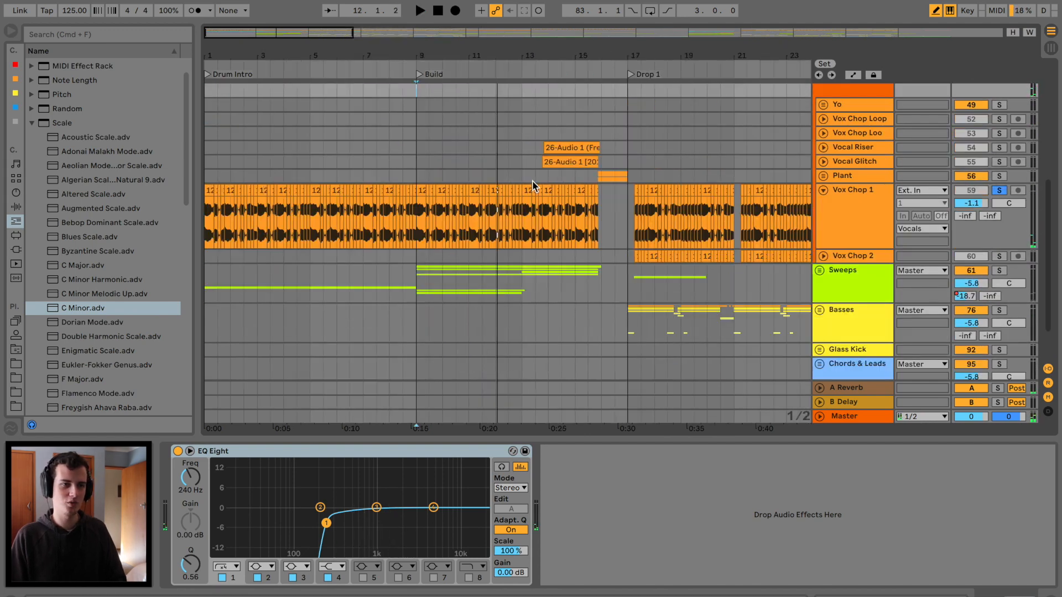
click(423, 236)
key(space)
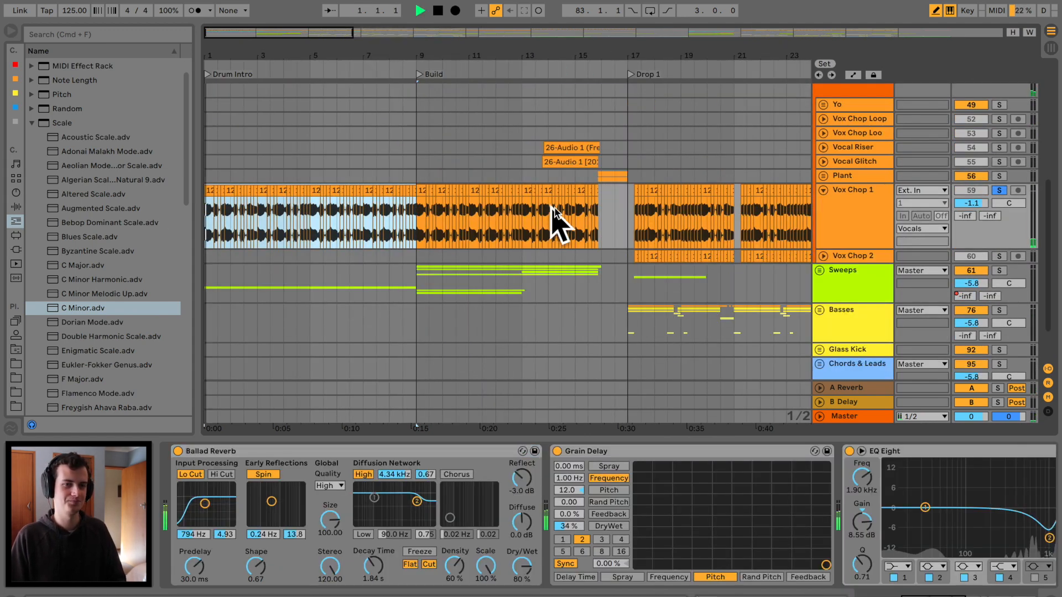
Paste the Drum Intro's Vox Chop 1 clips into the Actual Break at bar 43 and unsolo the track
scroll(552, 209, right, 10)
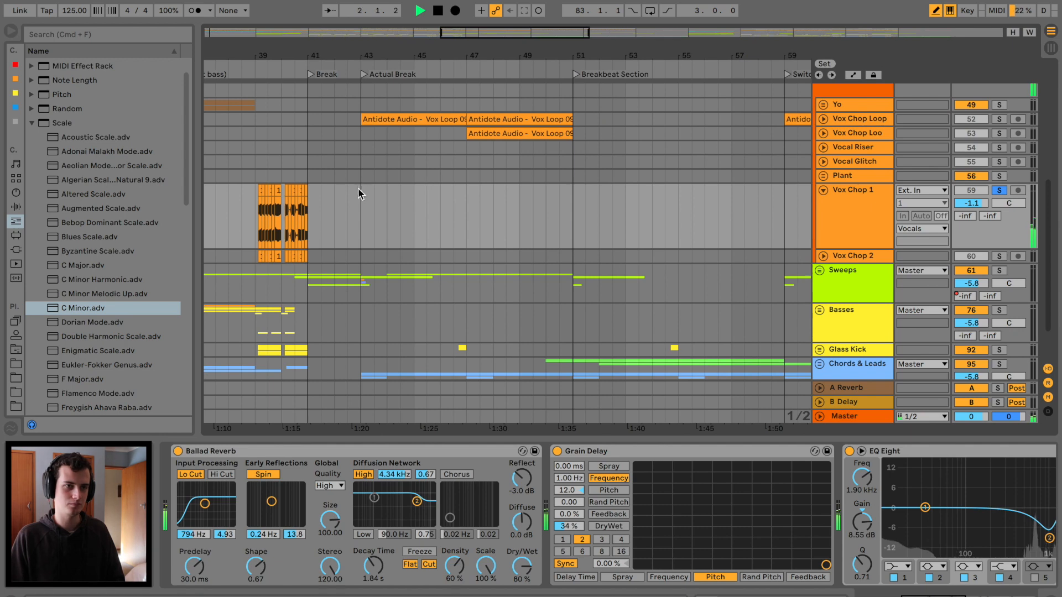
click(358, 193)
key(space)
key(super+v)
click(1000, 190)
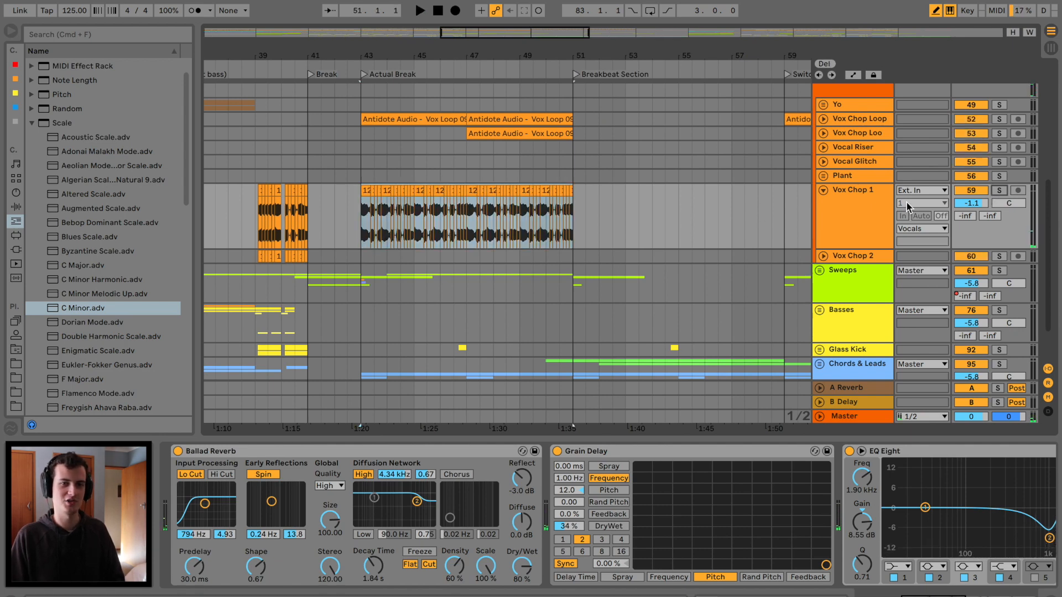
Play from the middle of the Break into the Actual Break to hear the pasted Vox Chop 1 clips
scroll(390, 198, up, 5)
scroll(390, 202, down, 5)
scroll(397, 210, left, 5)
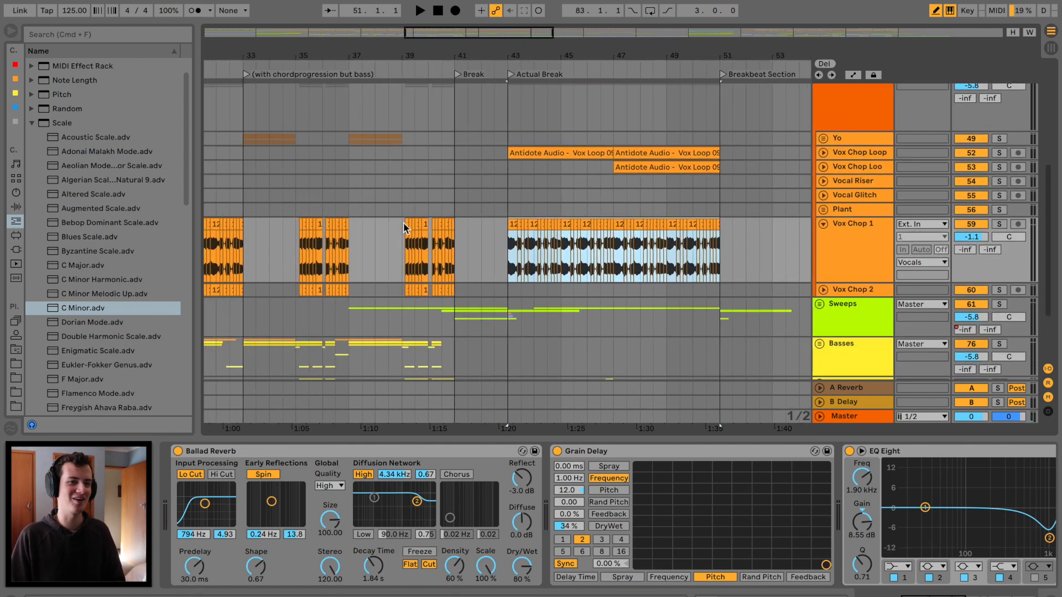
click(489, 242)
key(space)
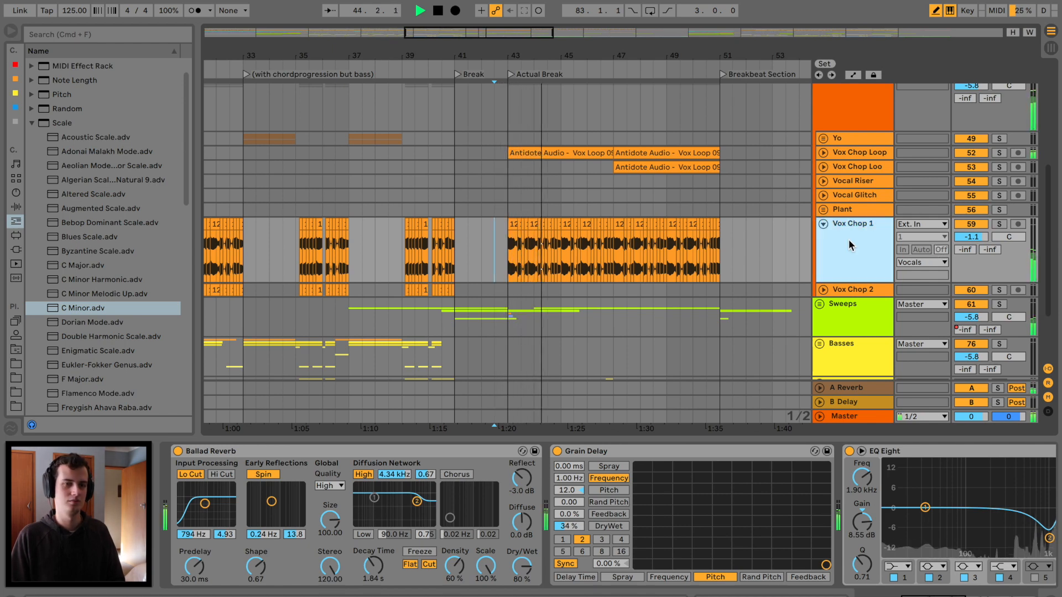
Show the Frequency automation of Vox Chop 1's Auto Filter across the Actual Break during playback
scroll(881, 498, right, 10)
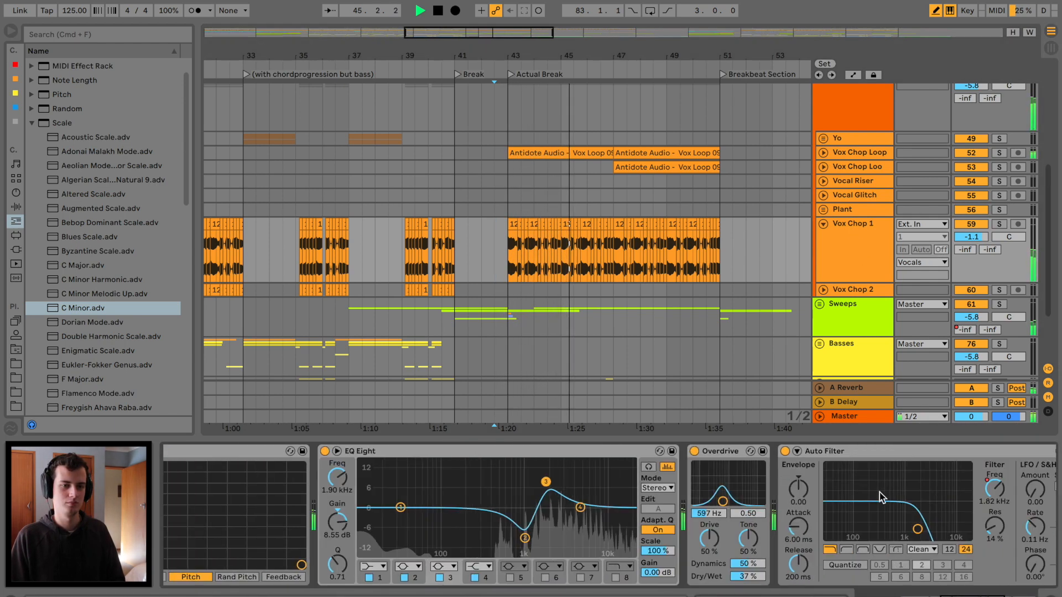
click(668, 497)
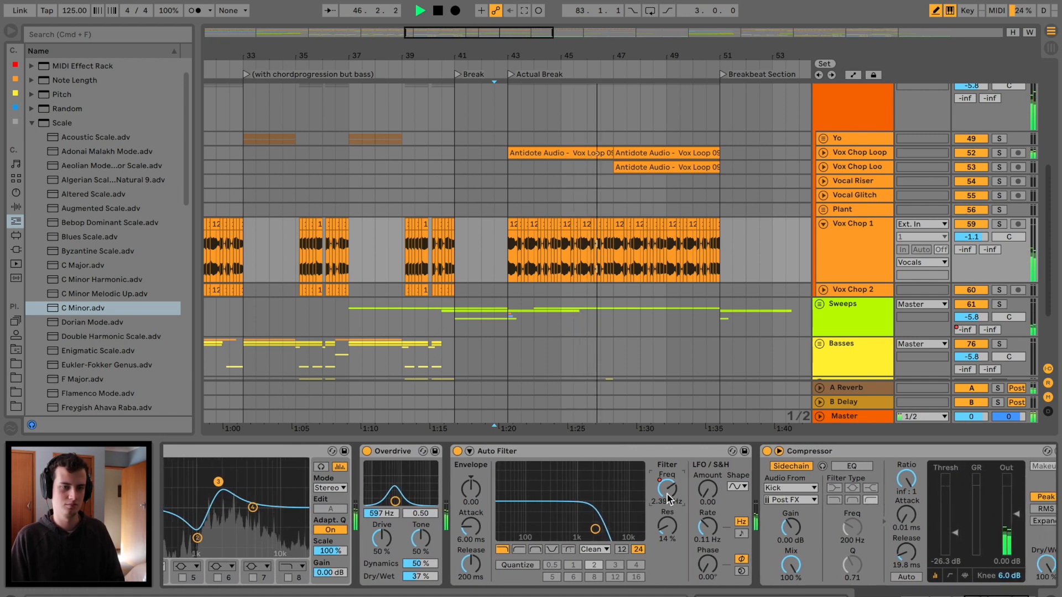
key(a)
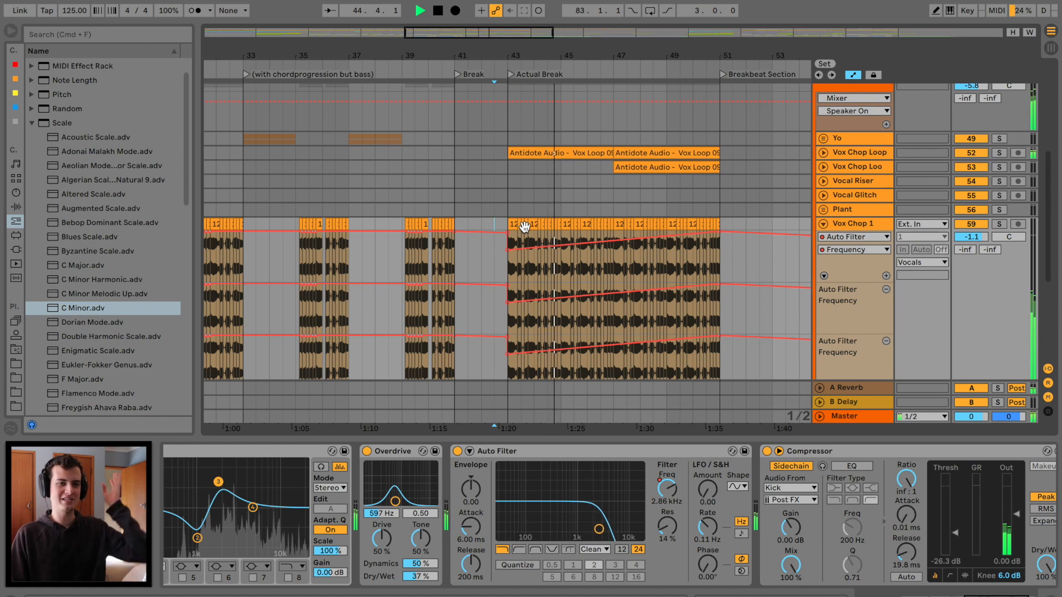
scroll(395, 234, left, 3)
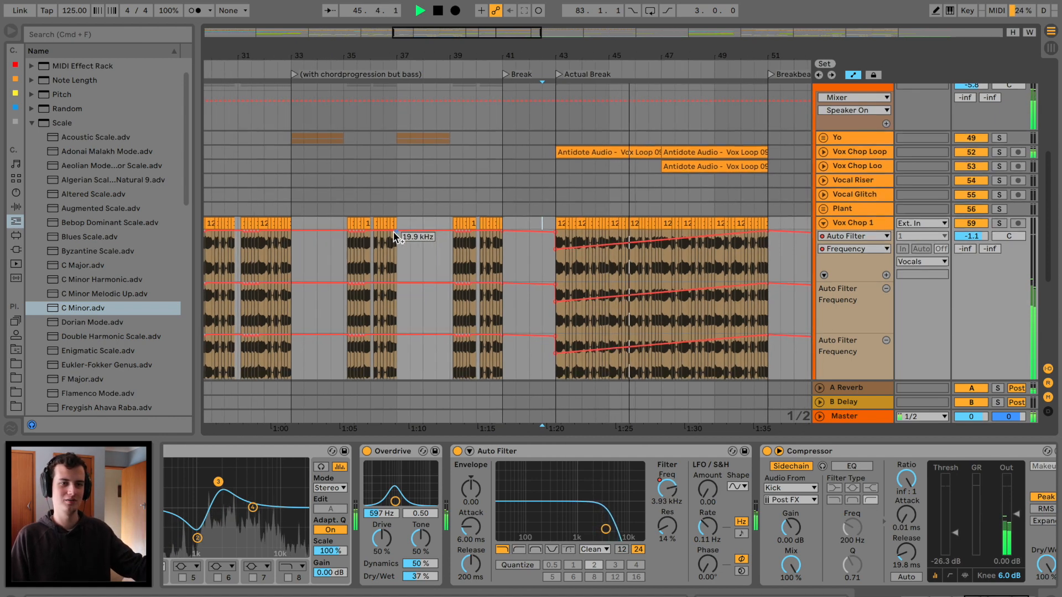
Deactivate the vocal loop clips on the Vox Chop Loop and Vox Chop Loo tracks from bar 43 to 51
scroll(394, 233, left, 1)
scroll(394, 233, up, 1)
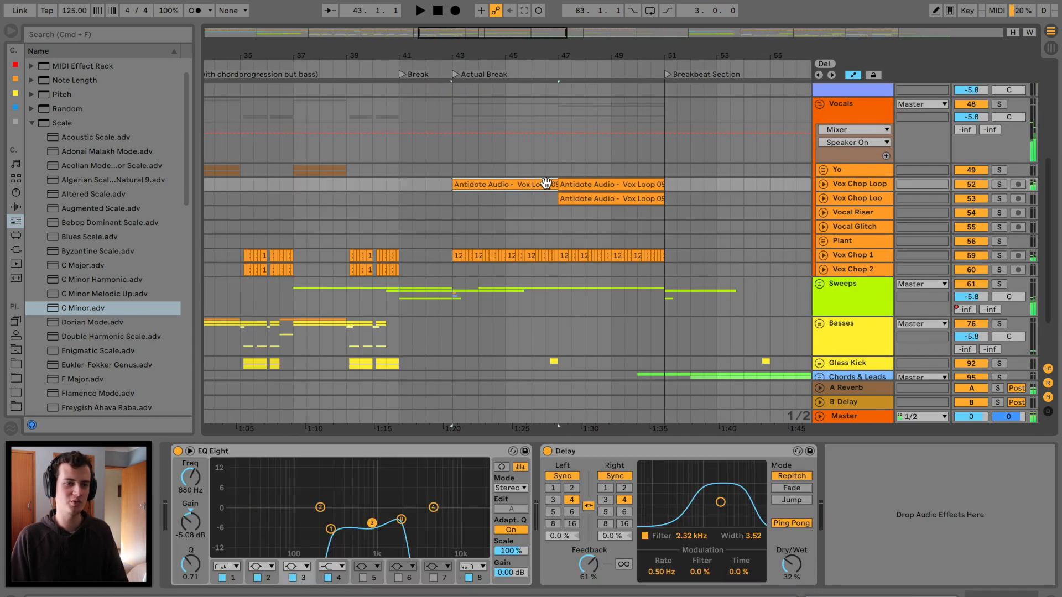
shift+click(650, 199)
key(0)
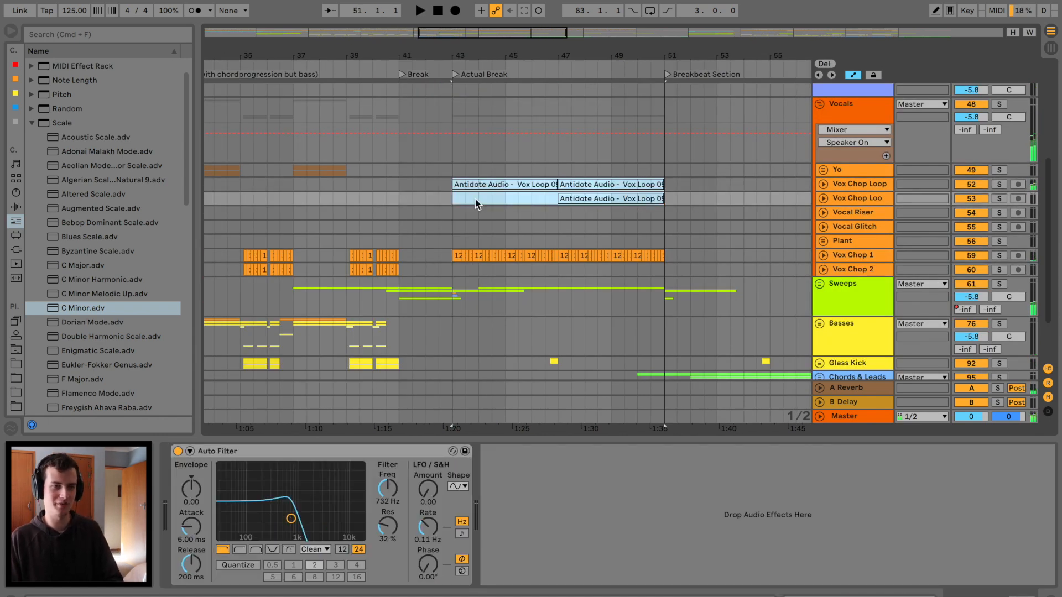
Play from just before bar 43 through the Actual Break with the vocal loop clips deactivated
click(408, 204)
click(433, 201)
key(space)
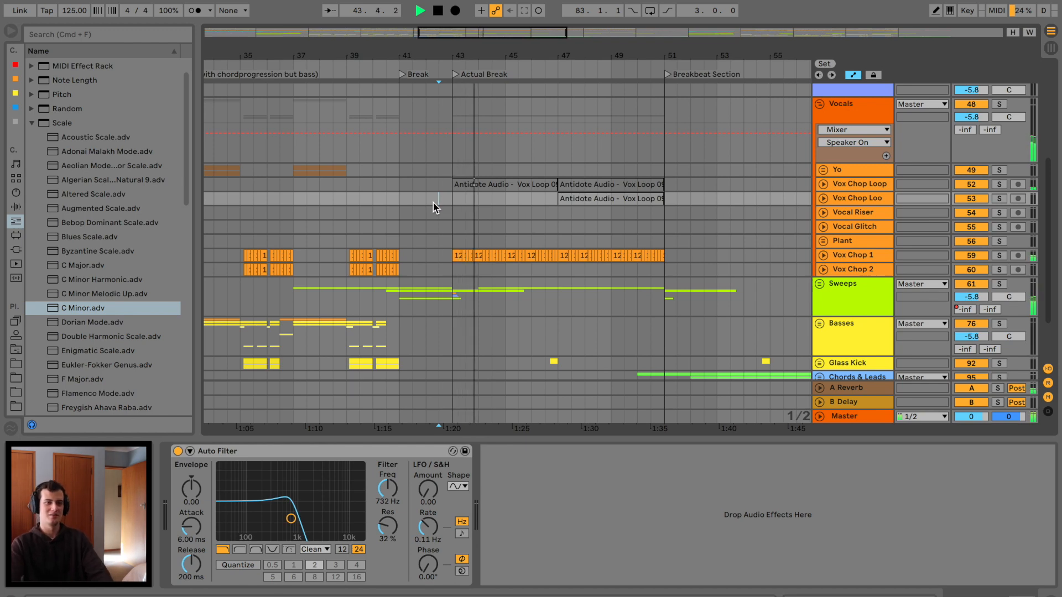
drag(518, 47, 518, 43)
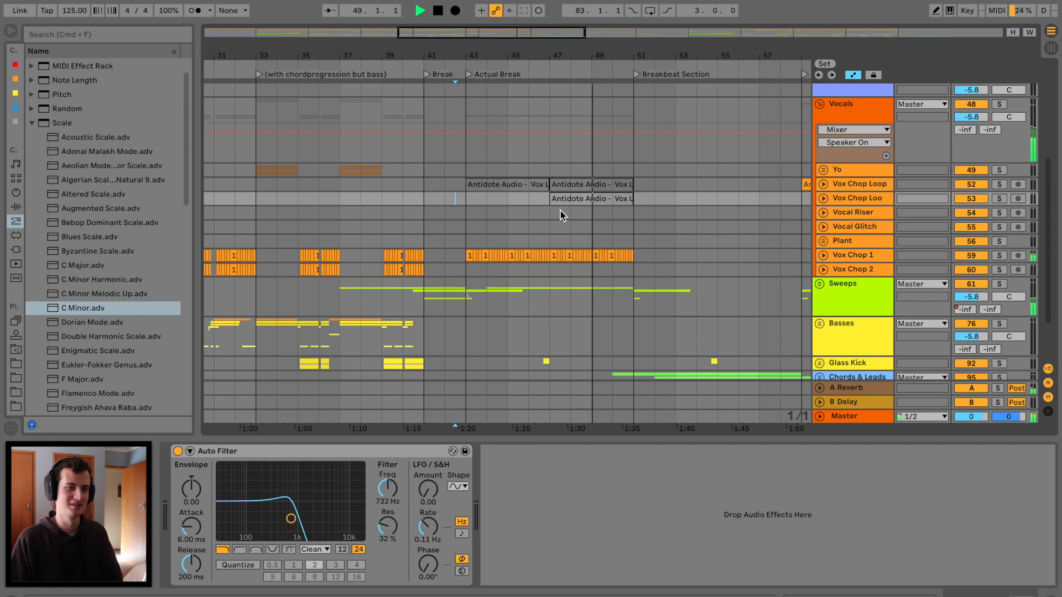
scroll(595, 214, right, 2)
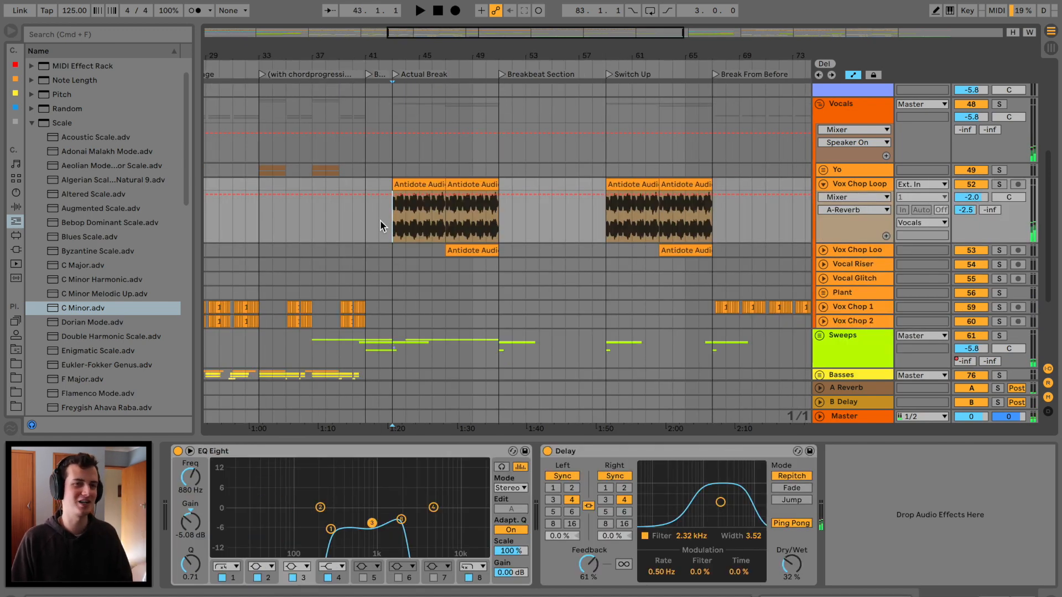
Review the vocal tracks in the Actual Break and the Drum Intro, and return to bar 43 on Fx & Fills
drag(433, 51, 433, 83)
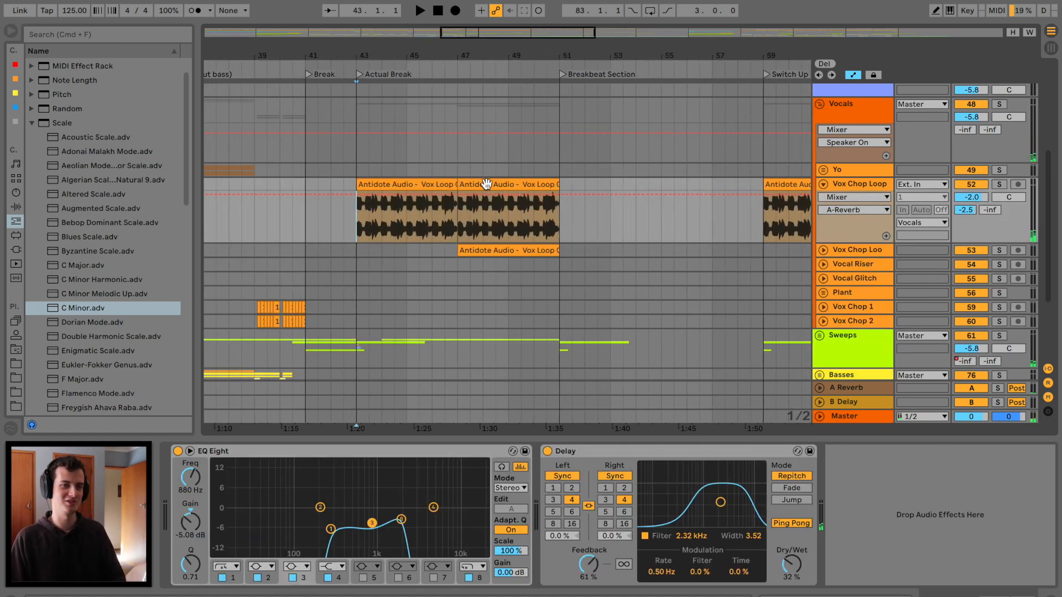
scroll(490, 194, left, 15)
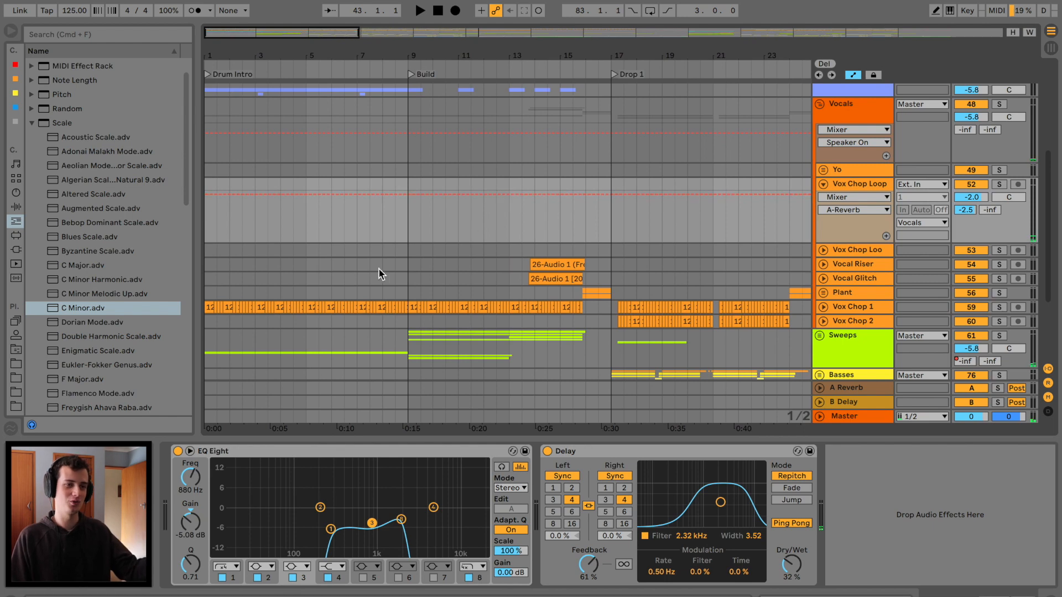
scroll(380, 273, down, 3)
click(441, 38)
click(377, 167)
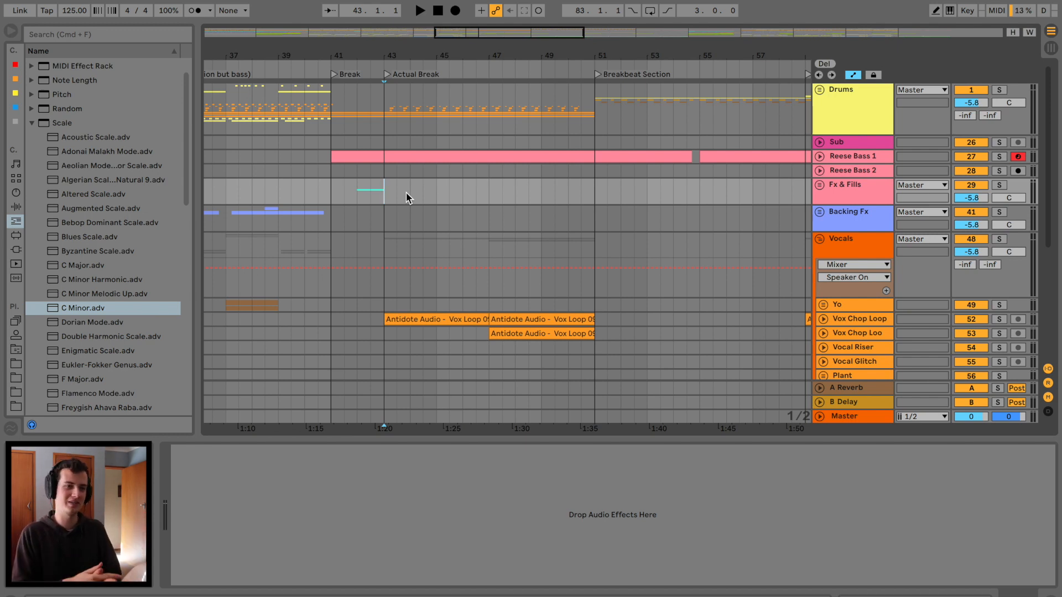
Open Reese Bass 1's Actual Break clip and examine its notes in an enlarged note editor
double_click(487, 158)
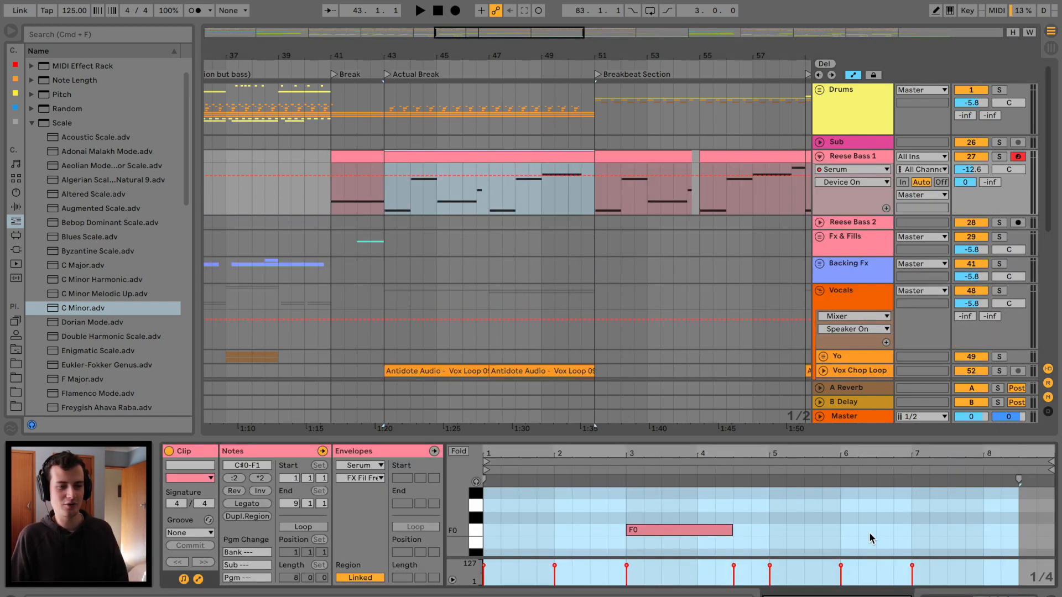
drag(912, 436, 899, 307)
scroll(611, 483, down, 3)
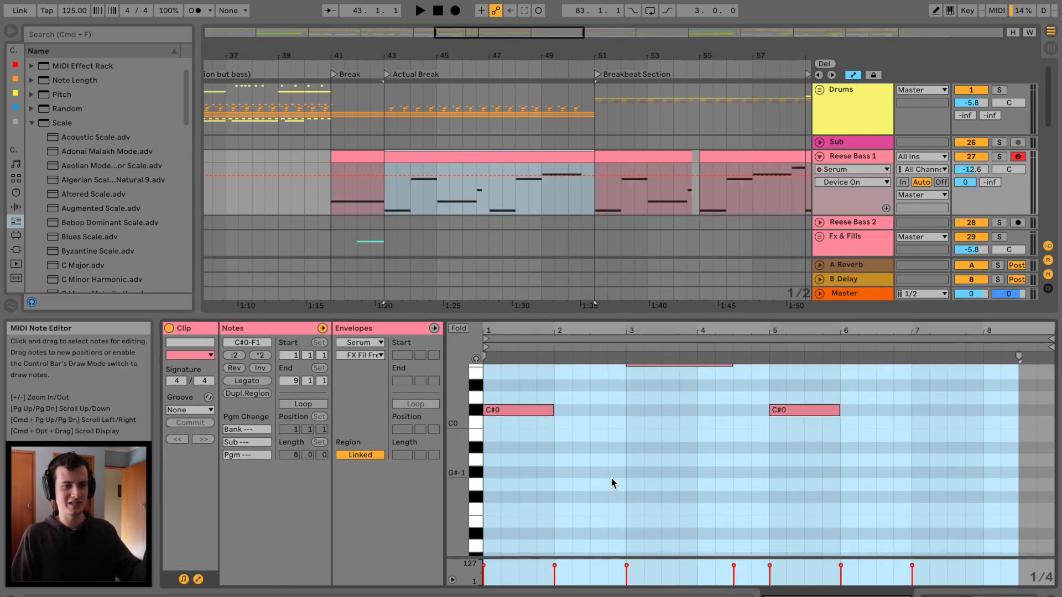
drag(580, 318, 564, 445)
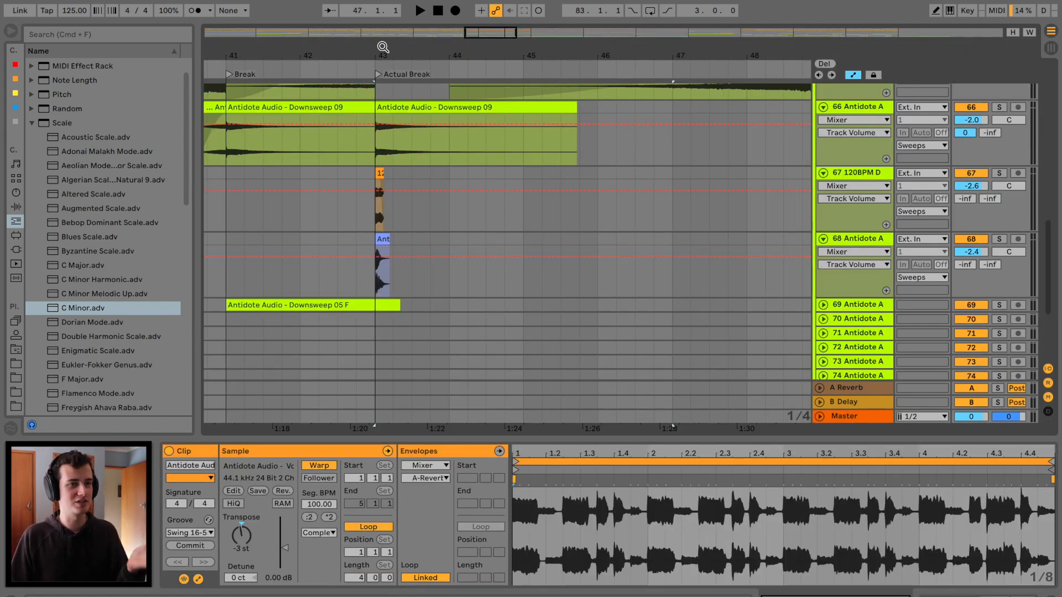
Open the 120BPM D hit at bar 43 and inspect its Ballad Reverb's decay time and low-cut filter
drag(380, 44, 379, 78)
click(368, 168)
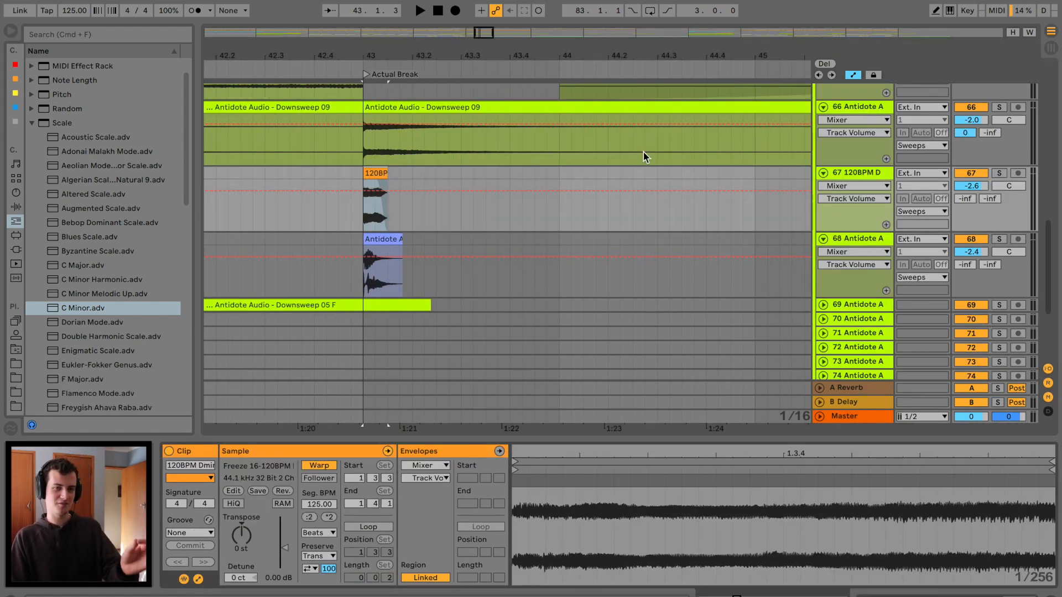
click(874, 171)
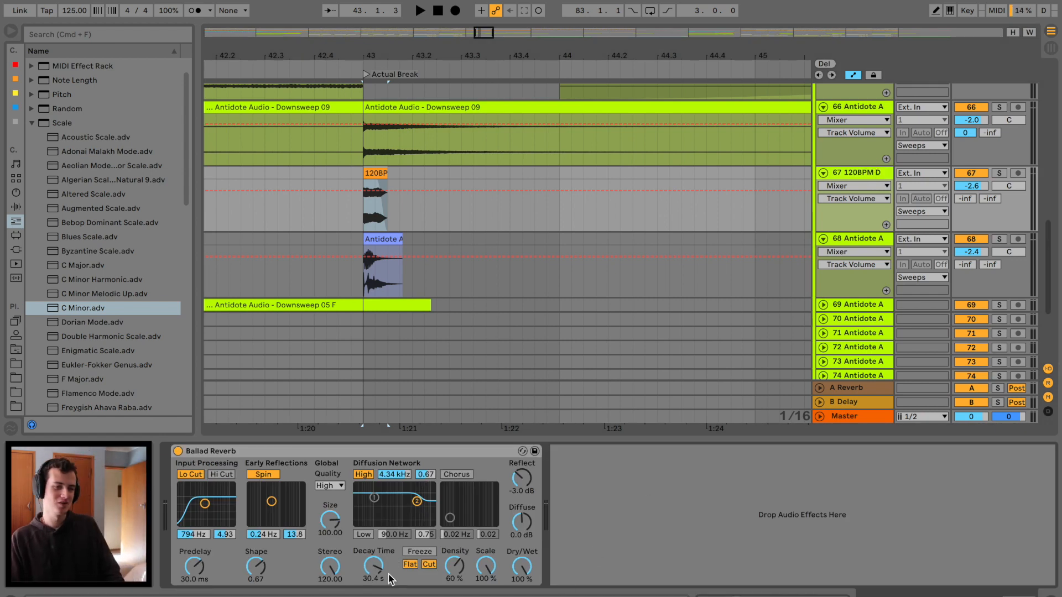
drag(379, 575, 379, 555)
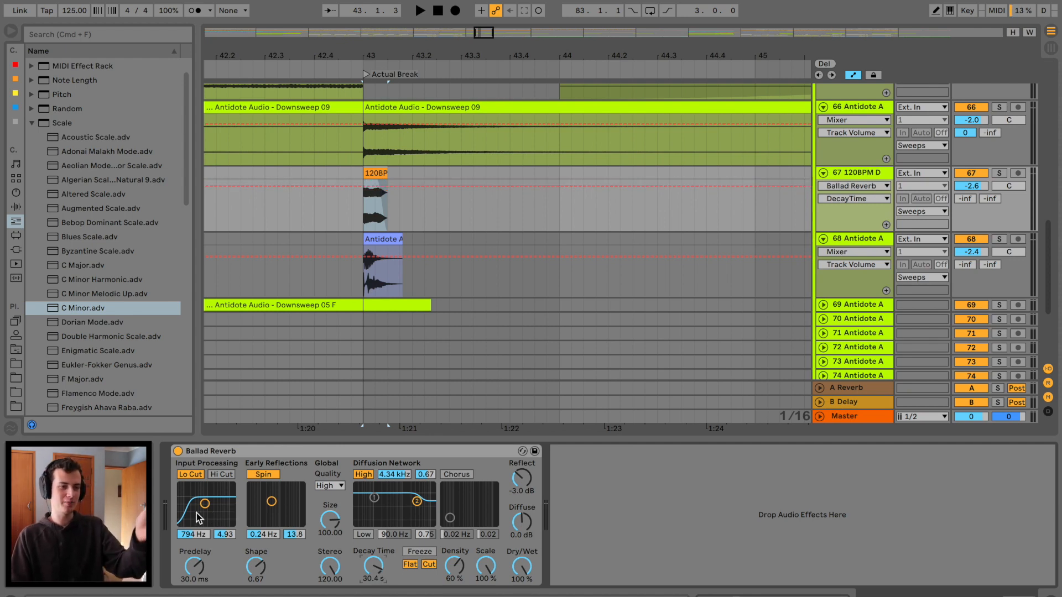
drag(205, 504, 215, 504)
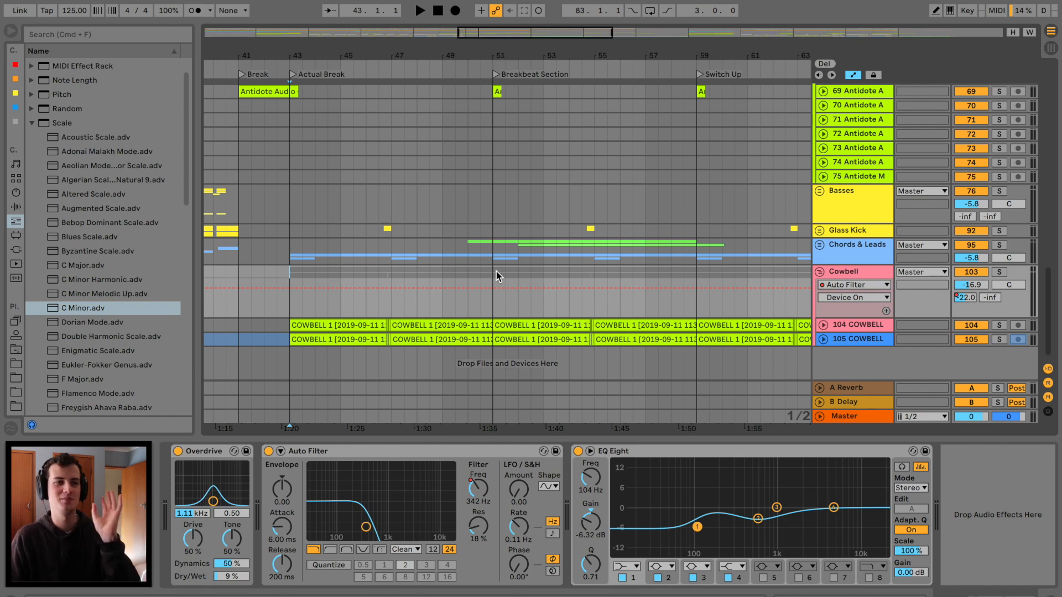
Review the cowbell, vocal and sweep layers around the Break and Actual Break, returning to bar 41 on Sweeps
scroll(446, 237, up, 10)
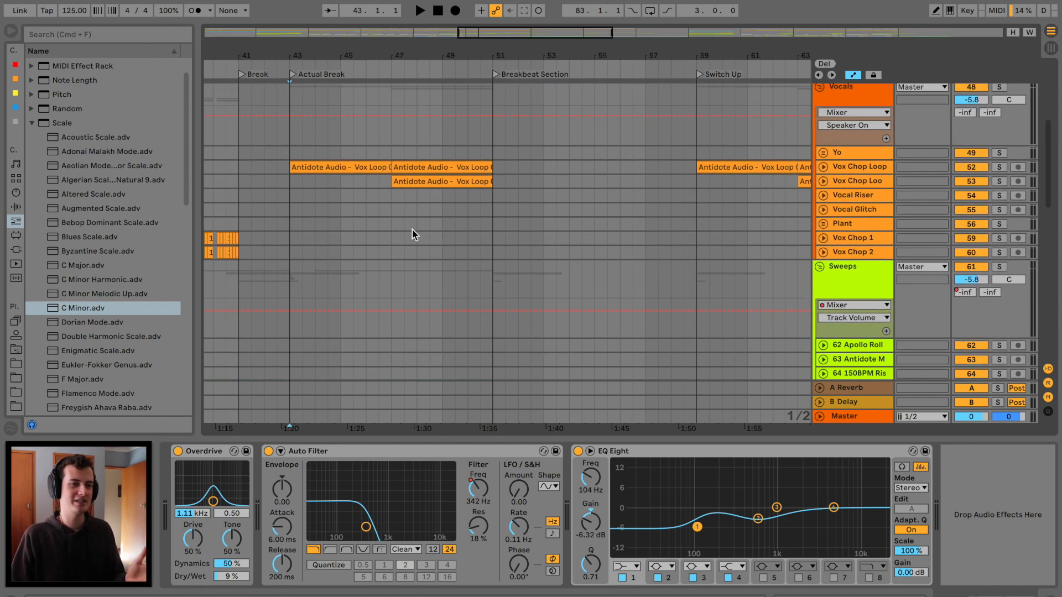
scroll(289, 225, up, 2)
click(291, 223)
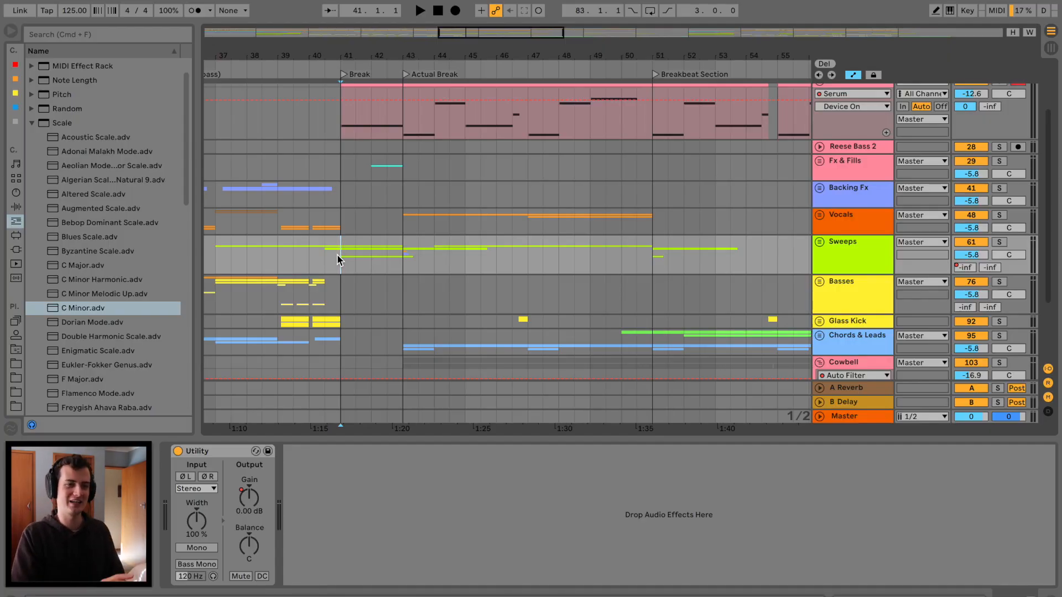
scroll(336, 254, down, 3)
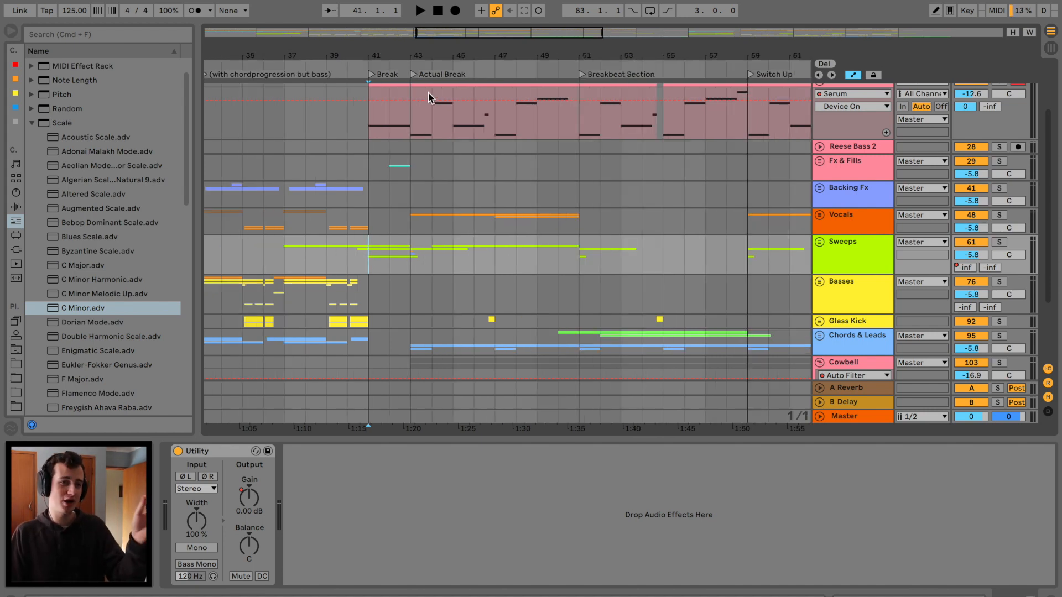
drag(437, 56, 428, 63)
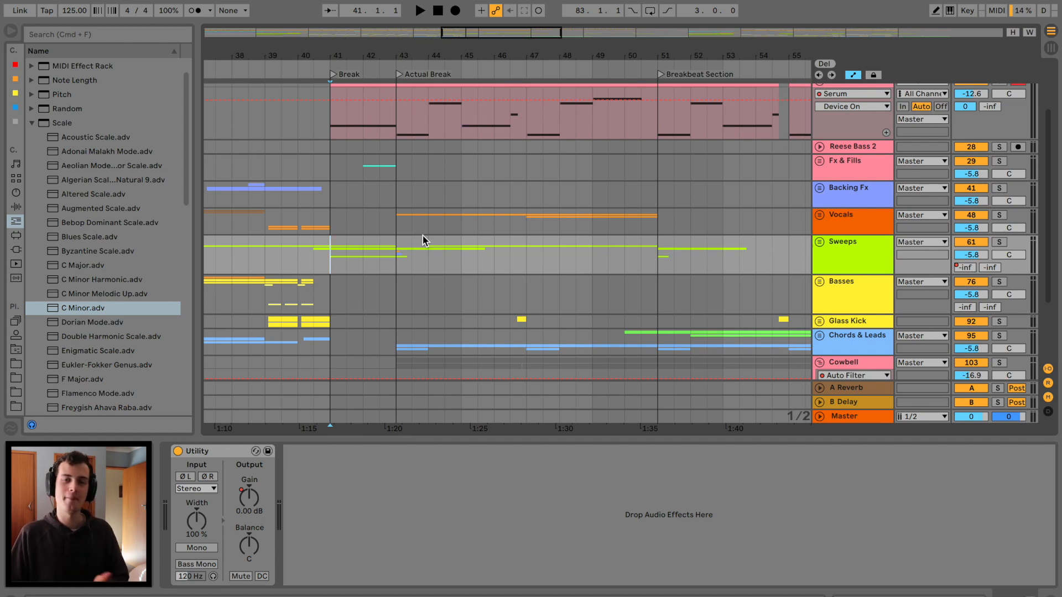
Play the arrangement from bar 40 into the Break
click(641, 243)
key(space)
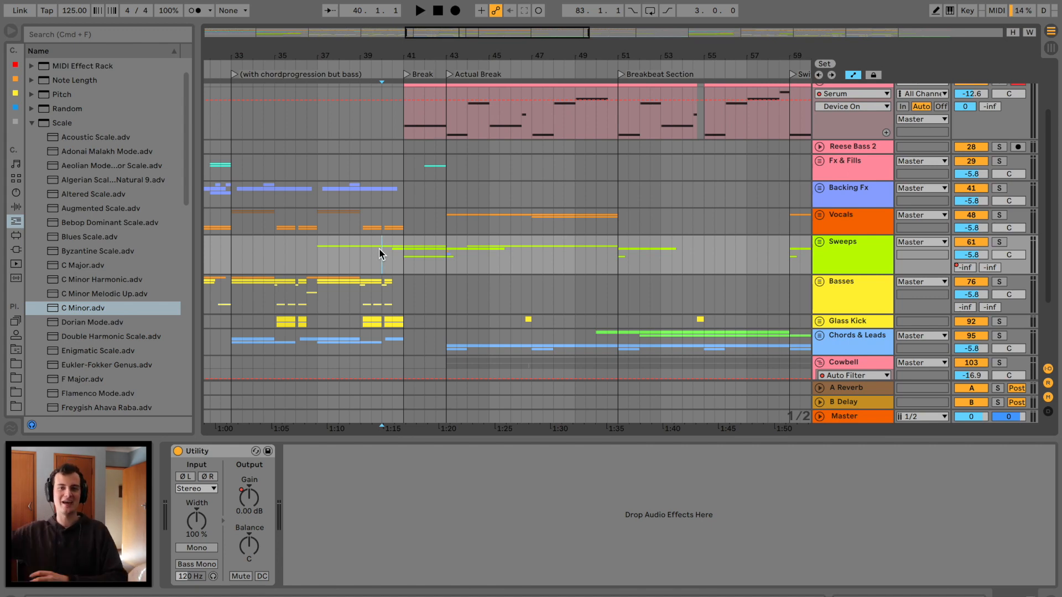
key(space)
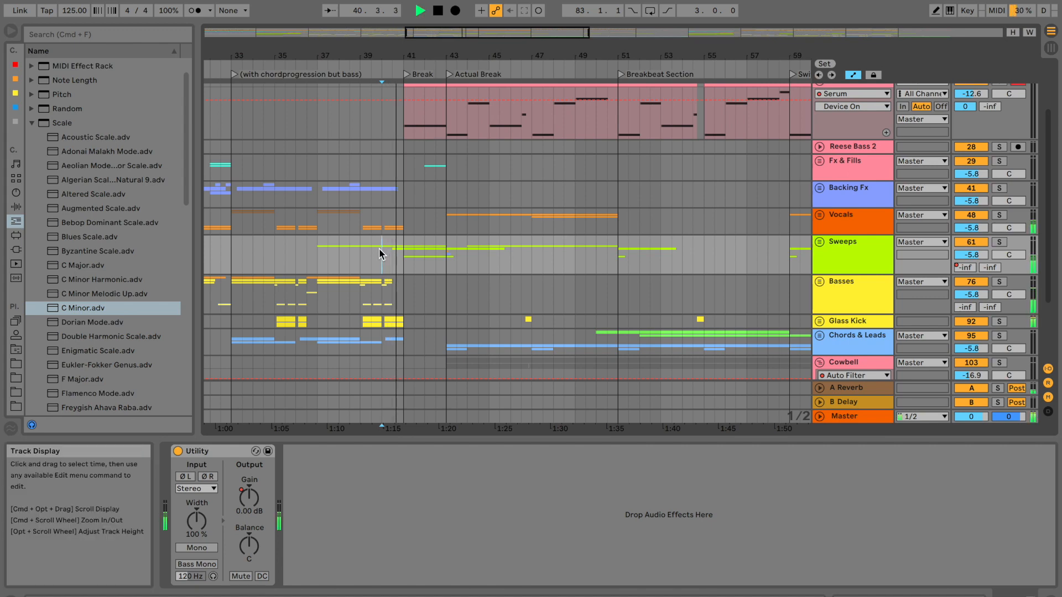
drag(413, 60, 413, 133)
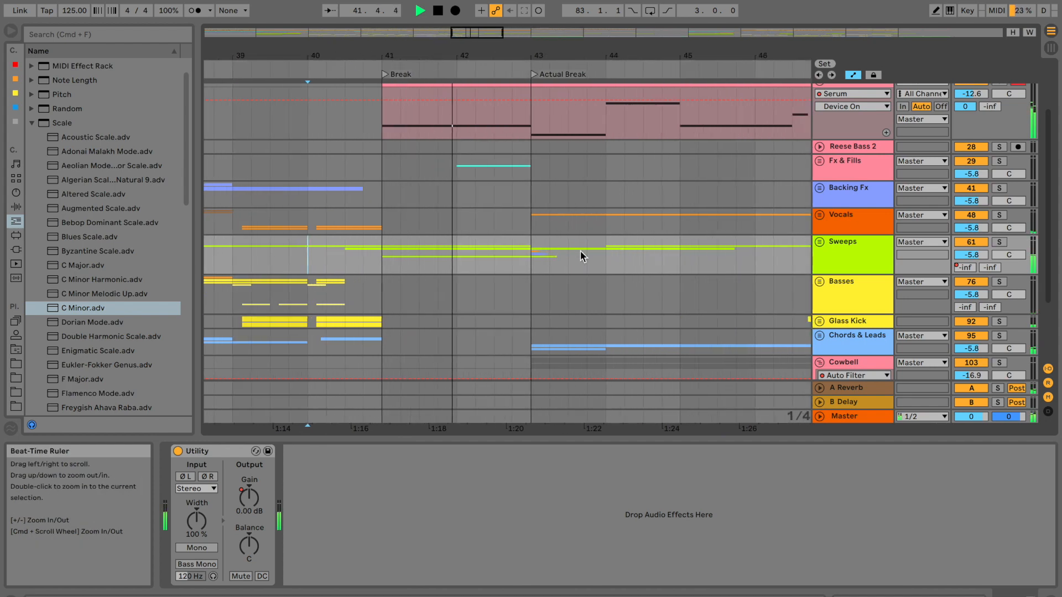
Collapse tracks 65 to 68 inside the Sweeps group, and fold the whole group
click(820, 242)
scroll(735, 260, down, 10)
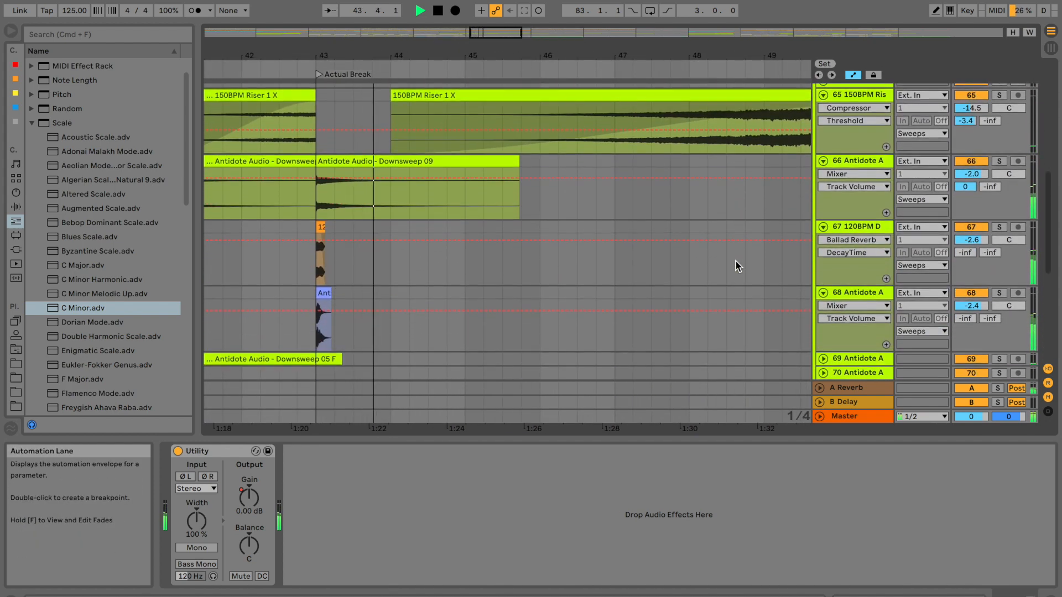
scroll(738, 267, up, 3)
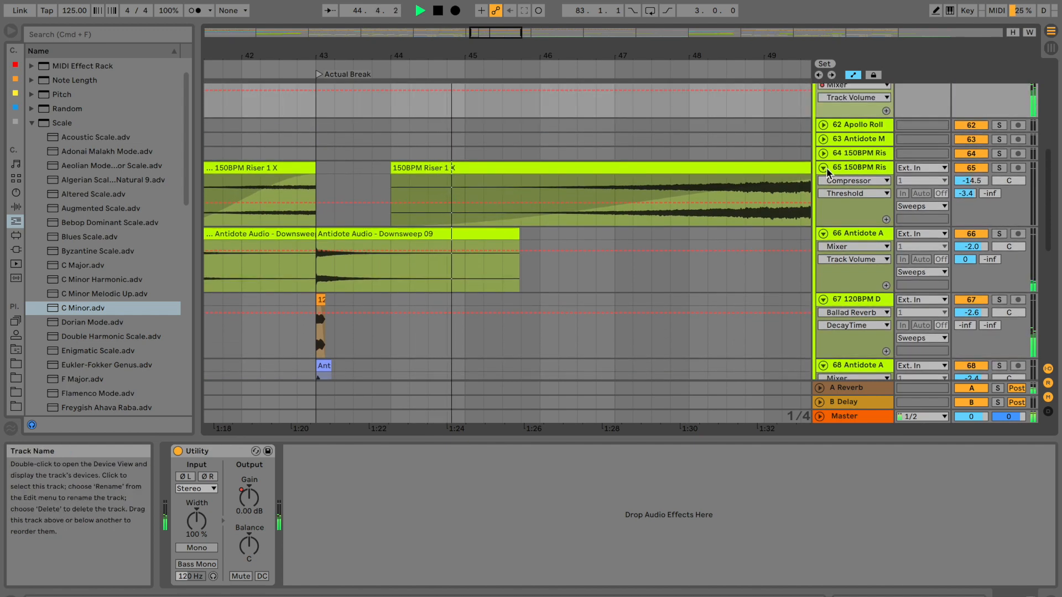
click(822, 168)
click(822, 182)
click(822, 196)
click(807, 210)
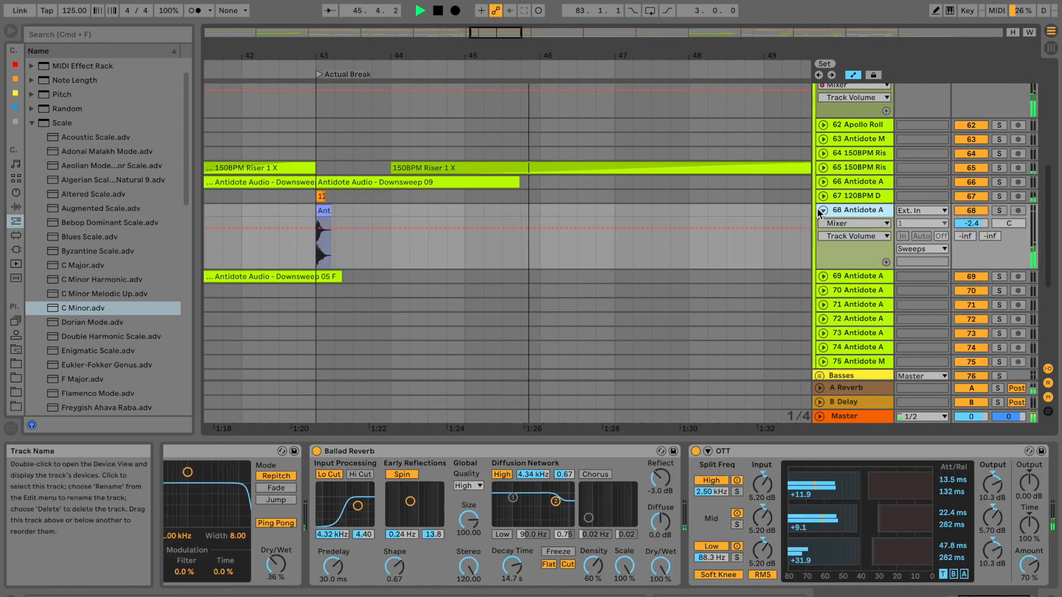
scroll(813, 188, up, 4)
click(819, 149)
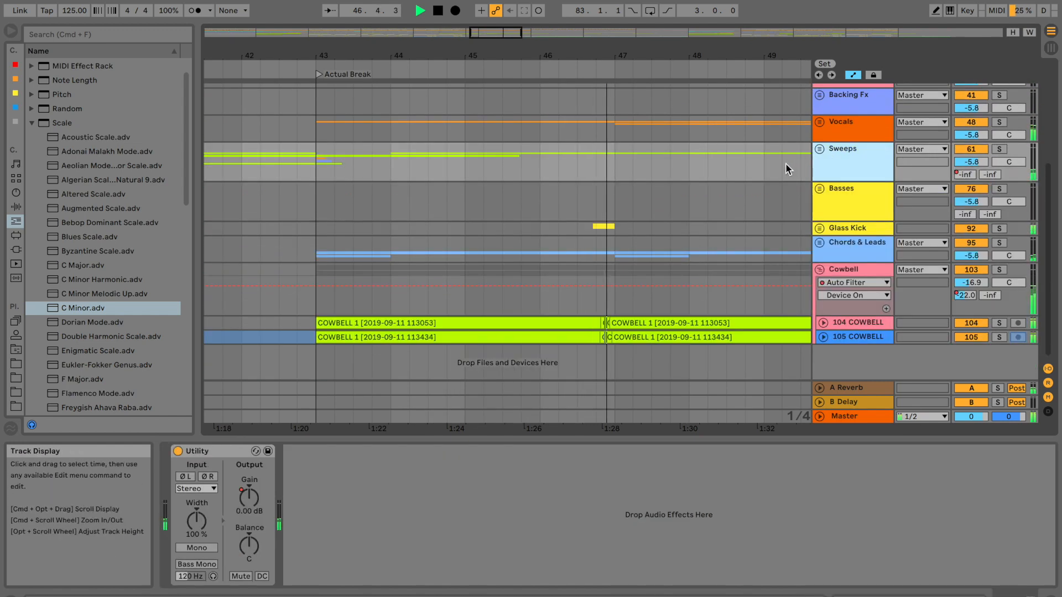
Hide the device view to enlarge the arrangement, and collapse the Reese Bass 1 track
double_click(766, 438)
scroll(682, 361, right, 2)
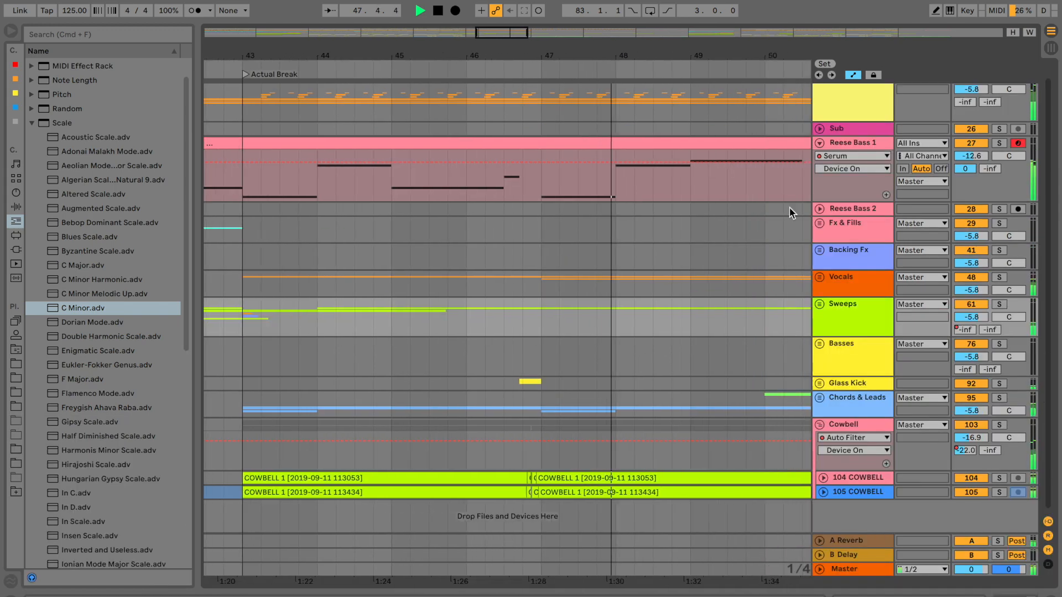
click(819, 143)
scroll(639, 186, down, 5)
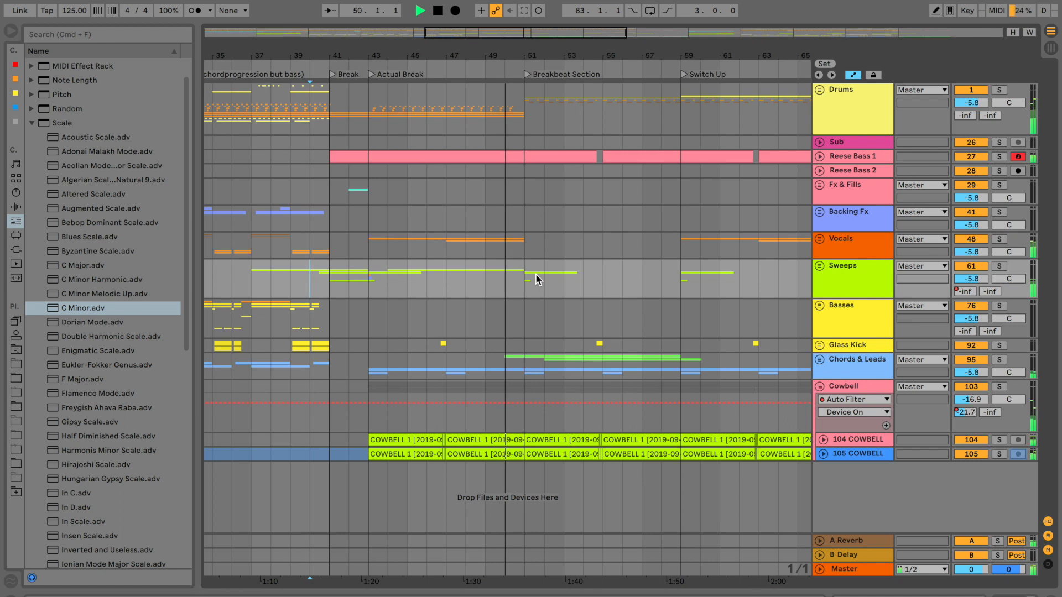
Follow the playback through the Breakbeat Section, Switch Up and Break From Before into the build
scroll(530, 56, up, 3)
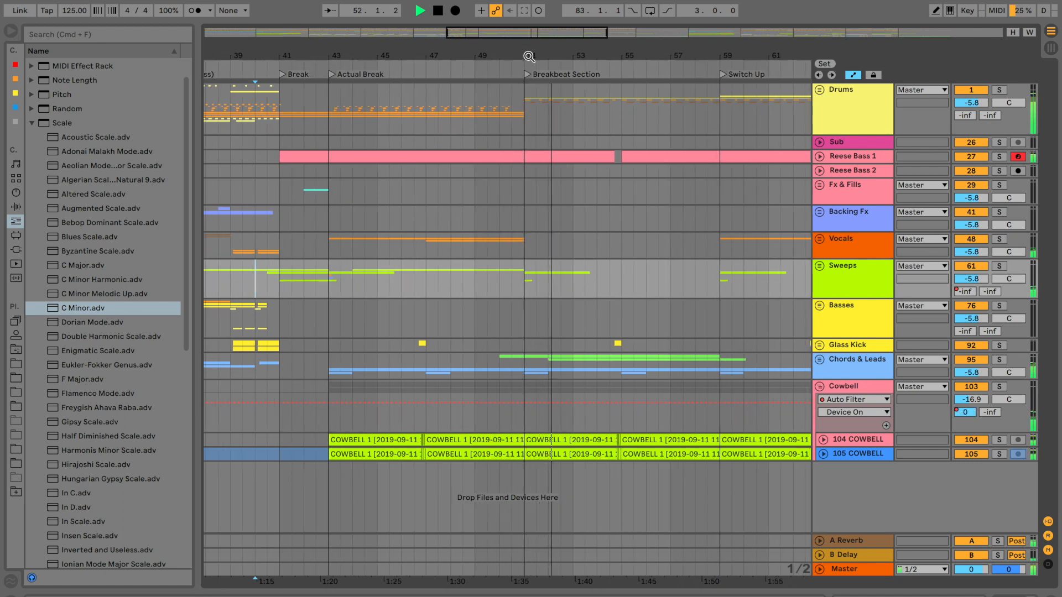
scroll(529, 56, down, 3)
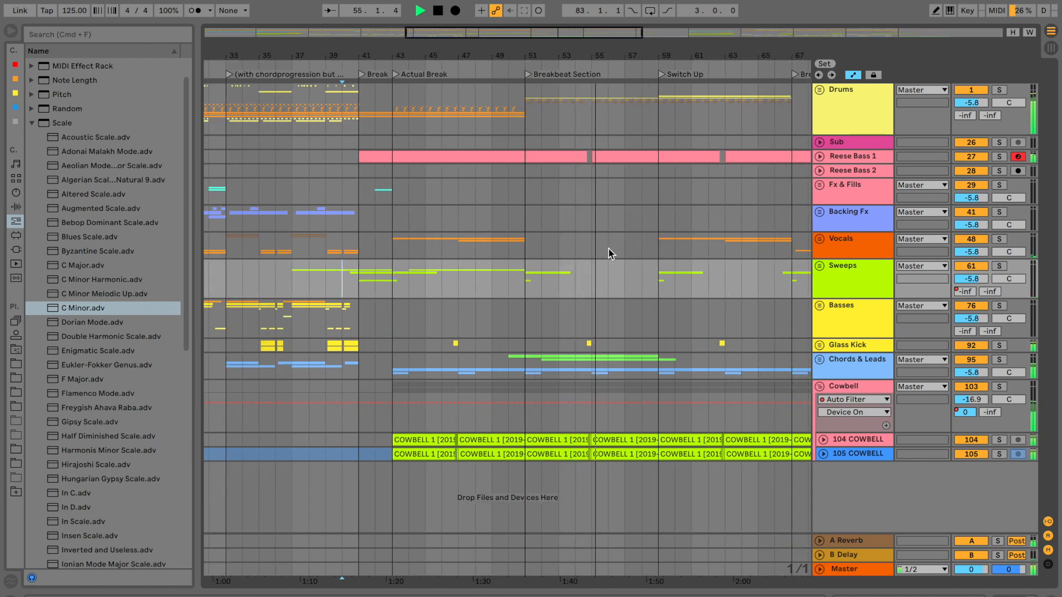
scroll(608, 250, right, 8)
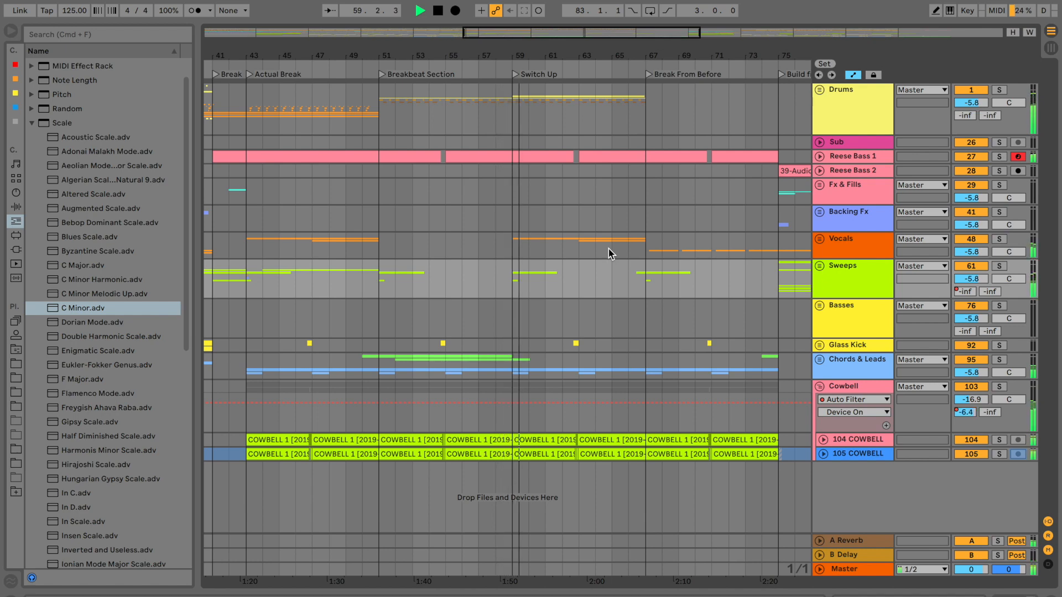
drag(571, 58, 570, 37)
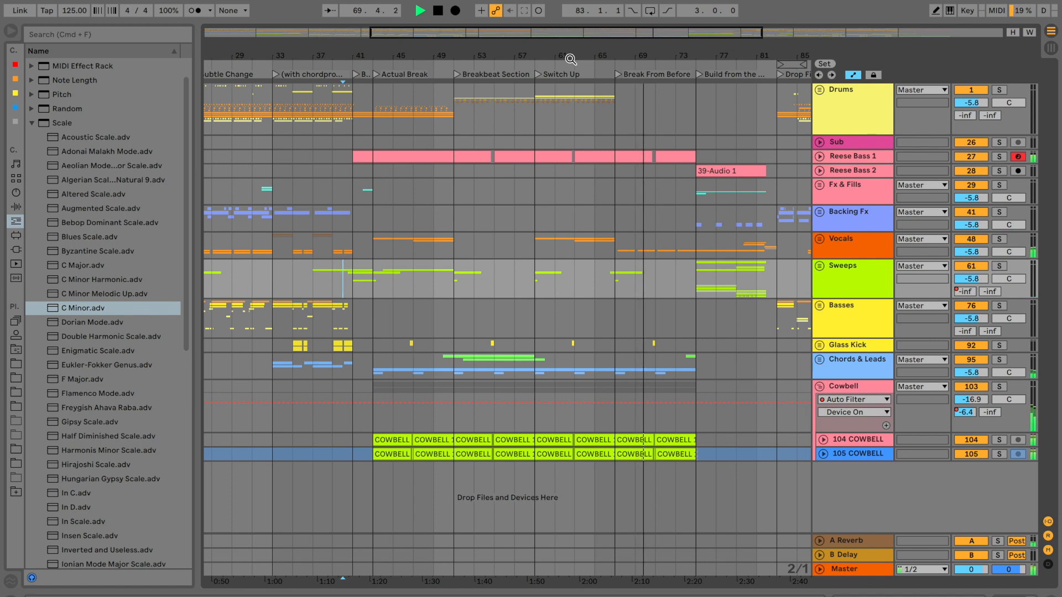
scroll(587, 105, right, 5)
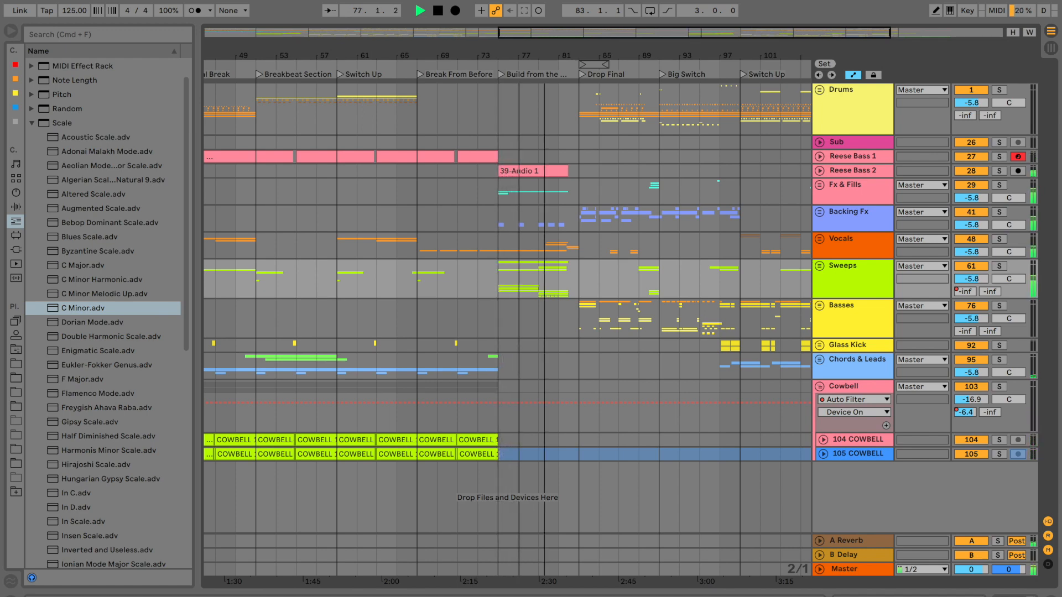
Fold the Cowbell group and follow the playback through the build towards Drop Final
drag(546, 55, 547, 133)
scroll(573, 237, right, 2)
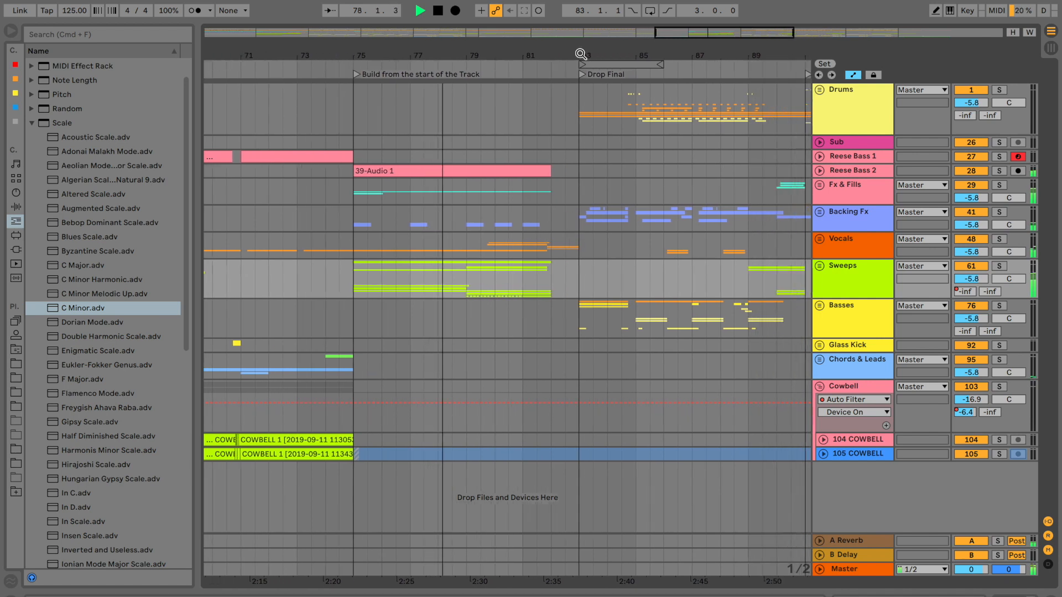
drag(580, 55, 579, 83)
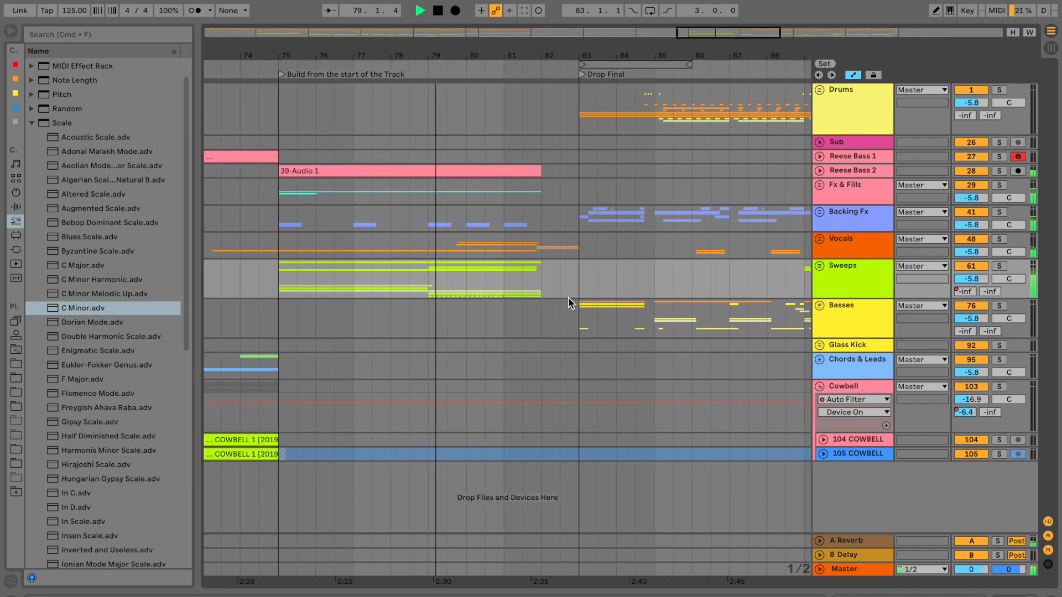
click(820, 386)
scroll(619, 298, right, 3)
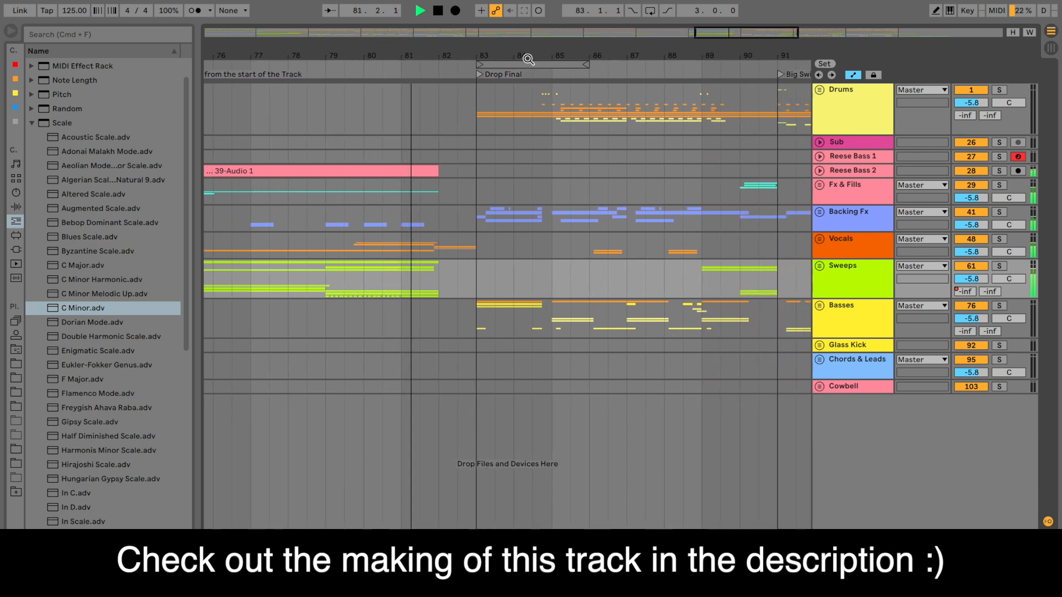
drag(528, 60, 532, 29)
scroll(612, 277, right, 3)
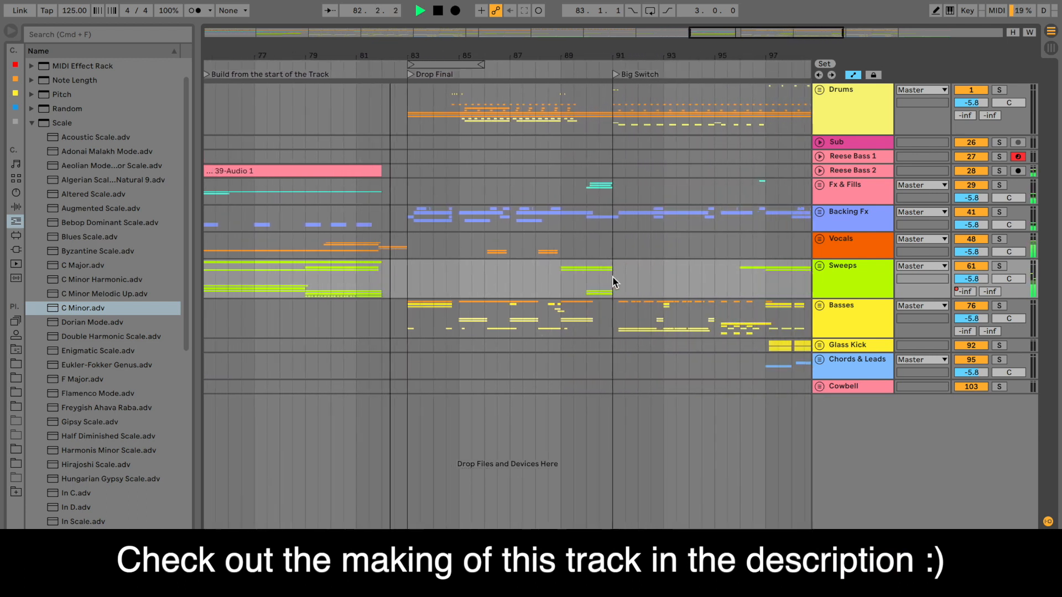